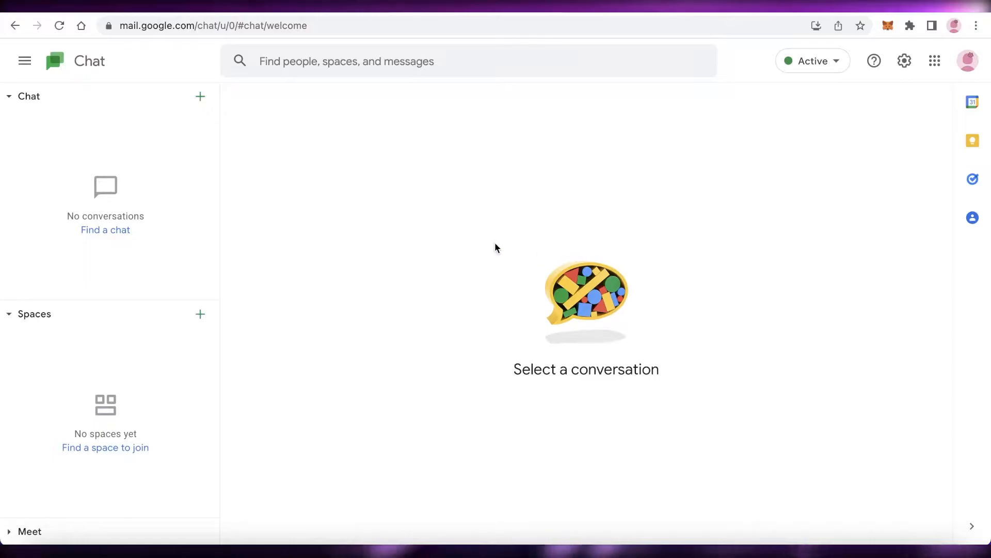
pyautogui.click(15, 25)
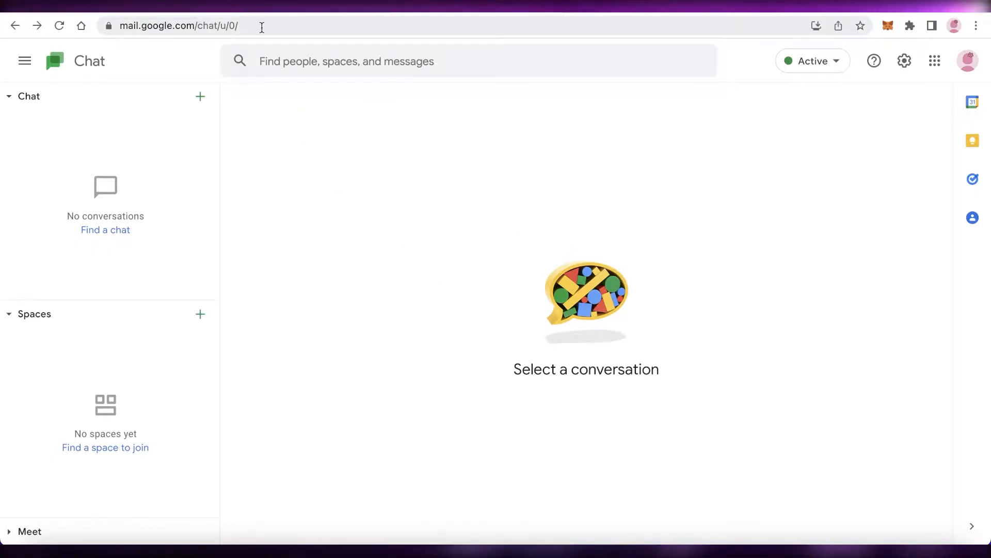
pyautogui.click(195, 25)
pyautogui.click(135, 75)
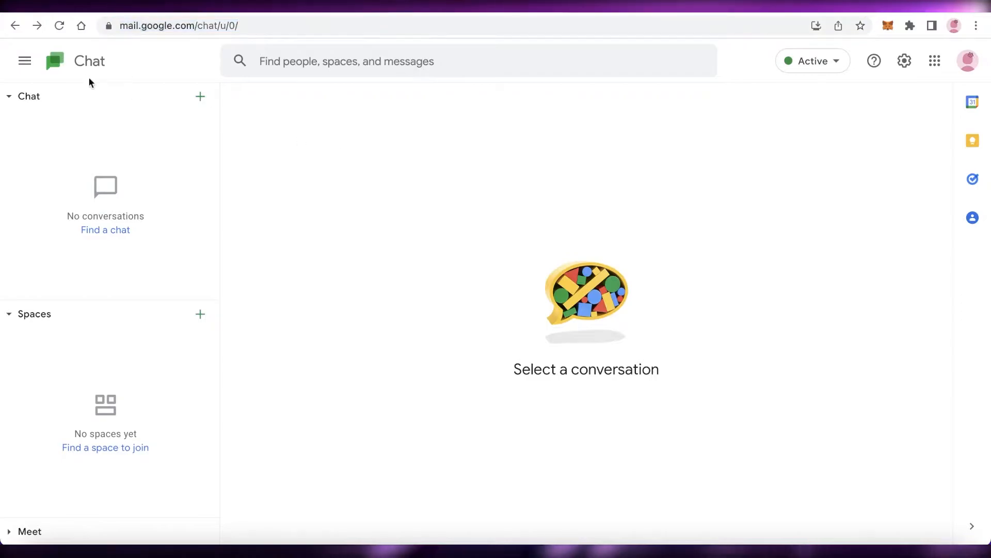
pyautogui.click(49, 62)
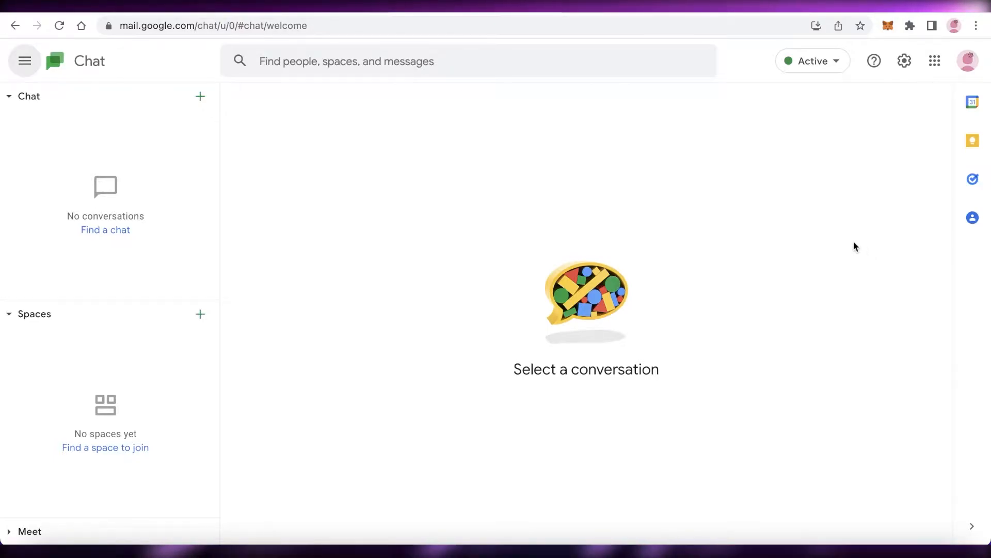
# - Examine the availability status options, the Meet section's entries and the list of Google apps
pyautogui.click(831, 61)
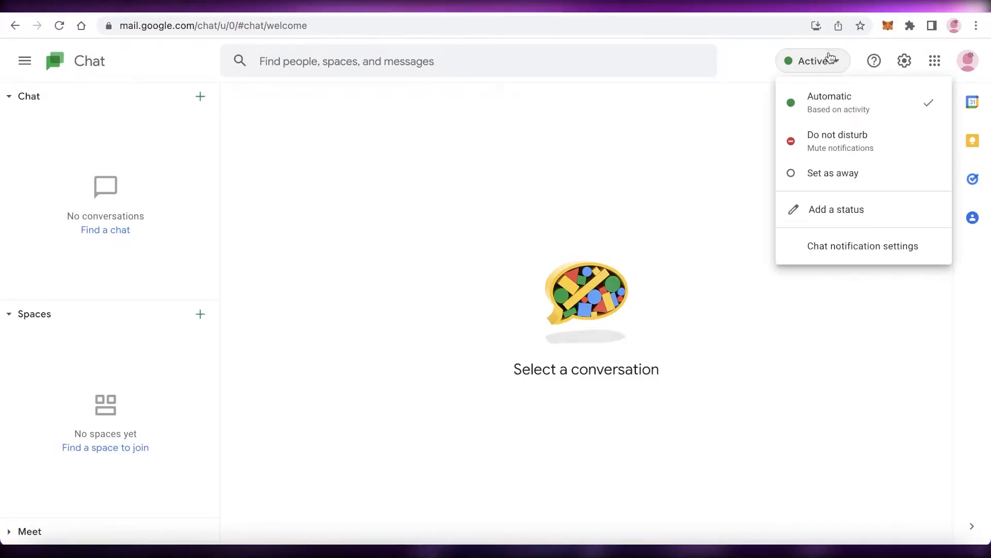
pyautogui.click(615, 149)
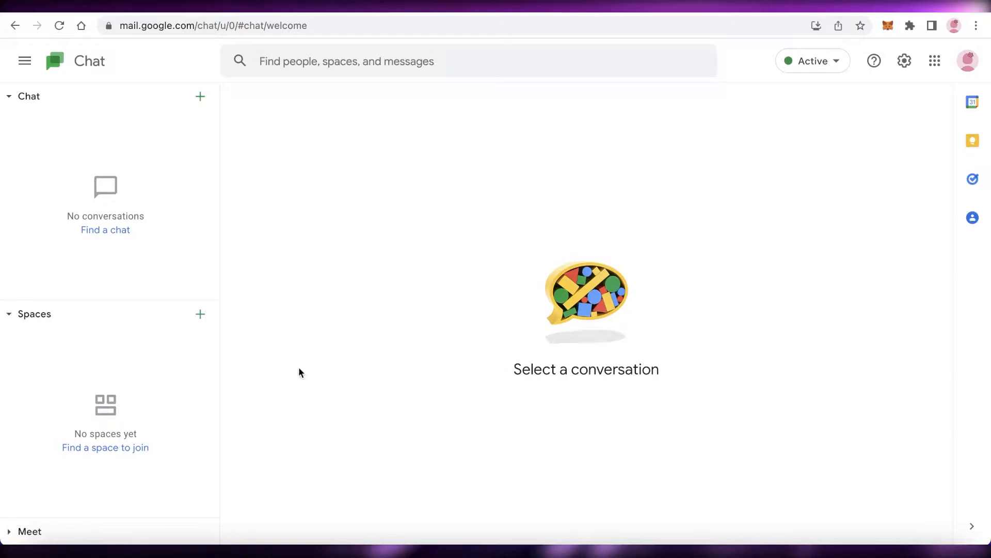
pyautogui.click(14, 542)
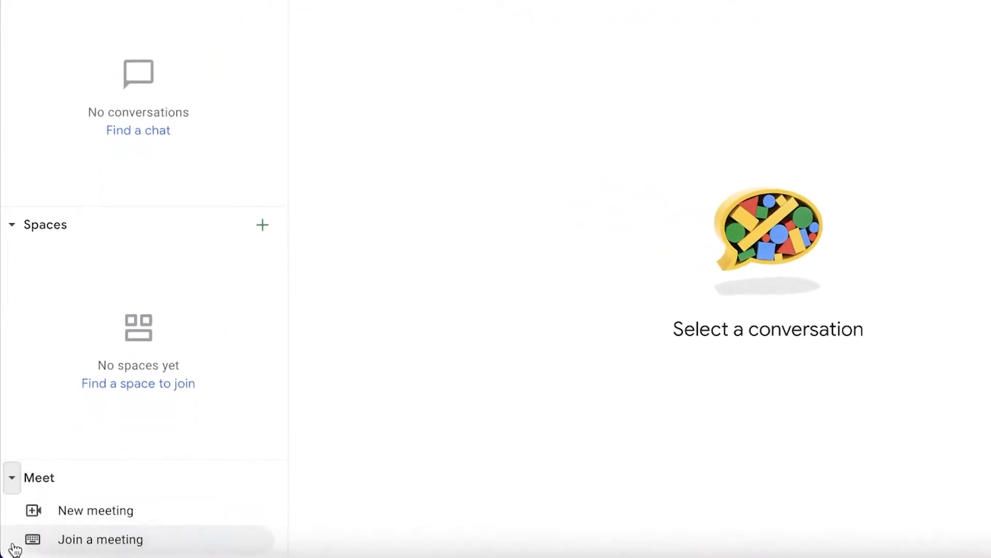
pyautogui.click(15, 477)
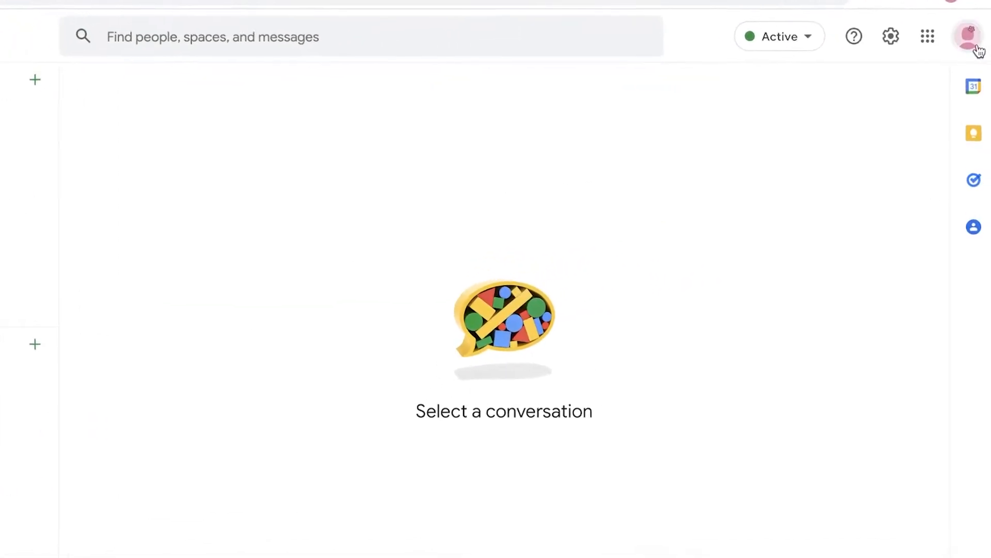
pyautogui.click(976, 48)
pyautogui.click(475, 190)
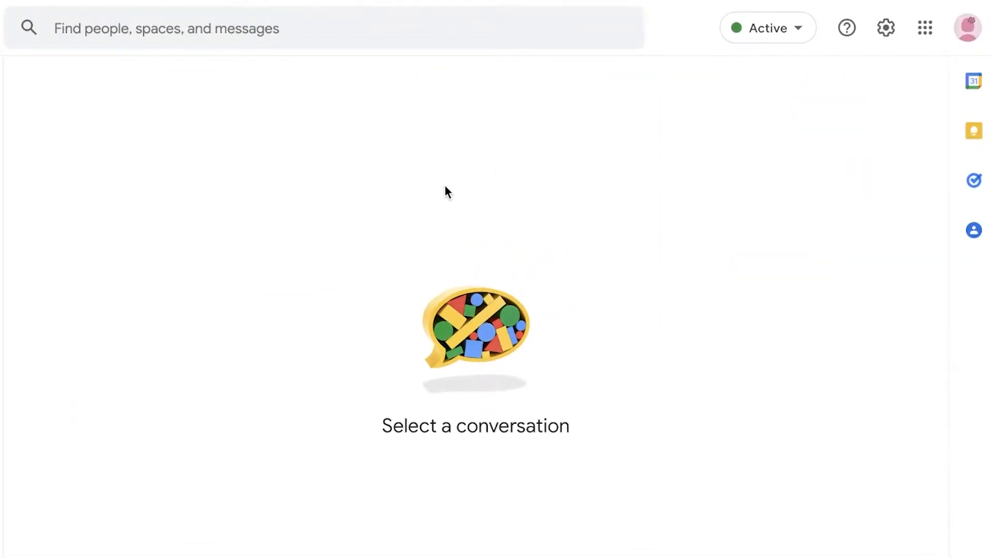
pyautogui.click(922, 29)
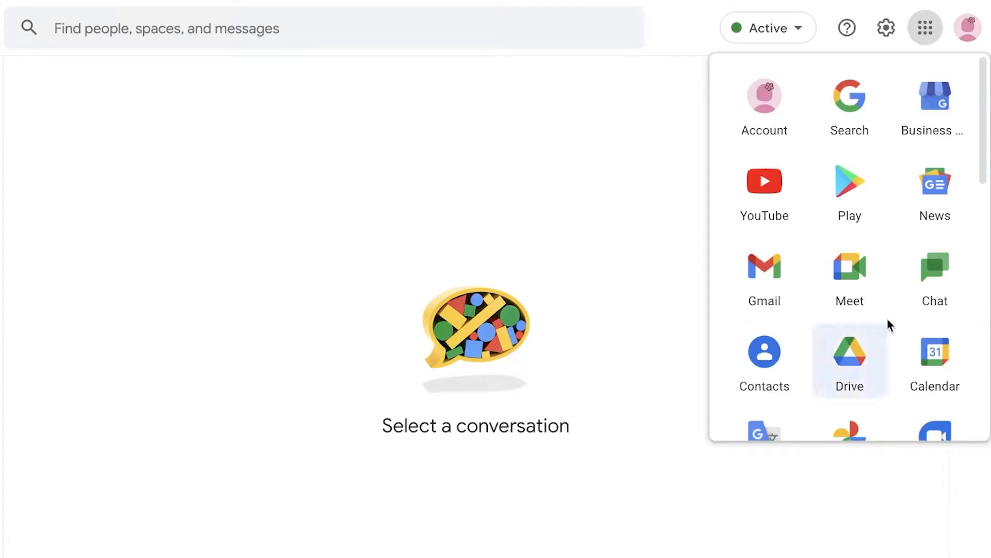
pyautogui.click(969, 279)
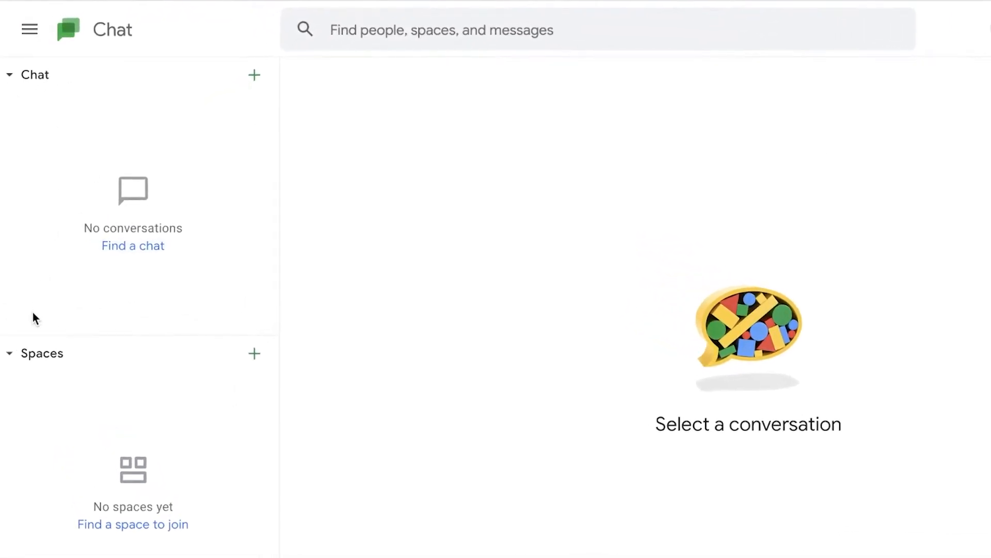
# - Collapse the Spaces and Chat sections in the sidebar
pyautogui.click(10, 354)
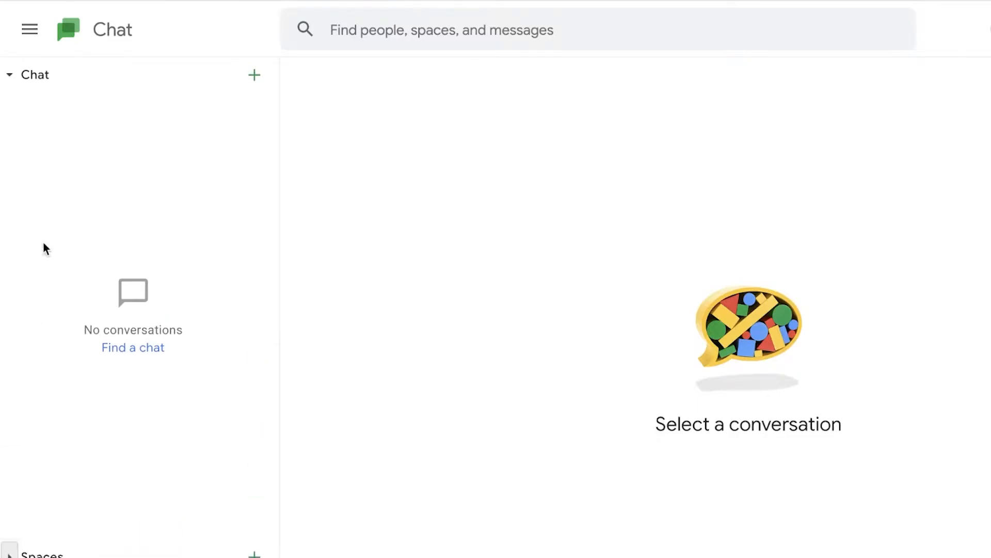
pyautogui.click(14, 78)
# - Check the message requests and browse the spaces available to join
pyautogui.click(253, 76)
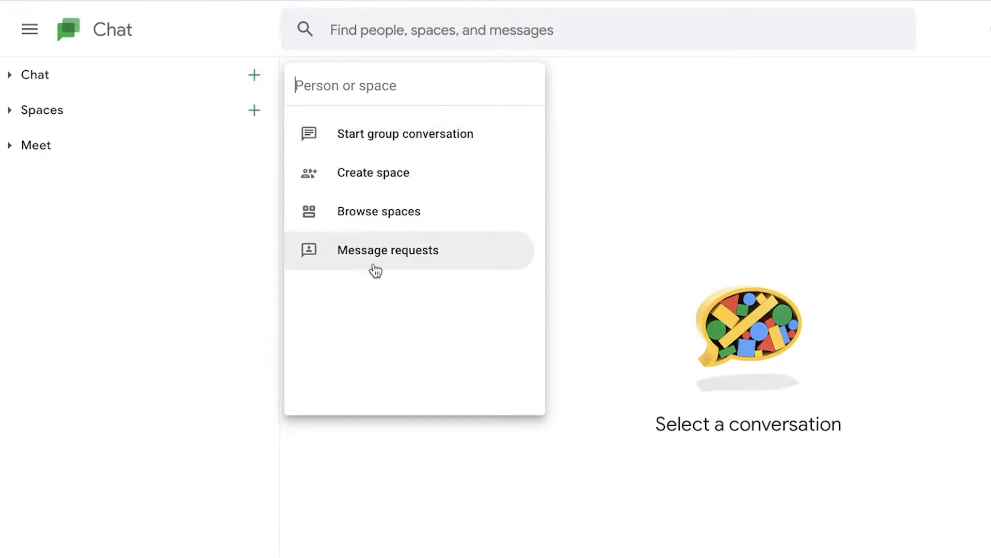
pyautogui.click(421, 248)
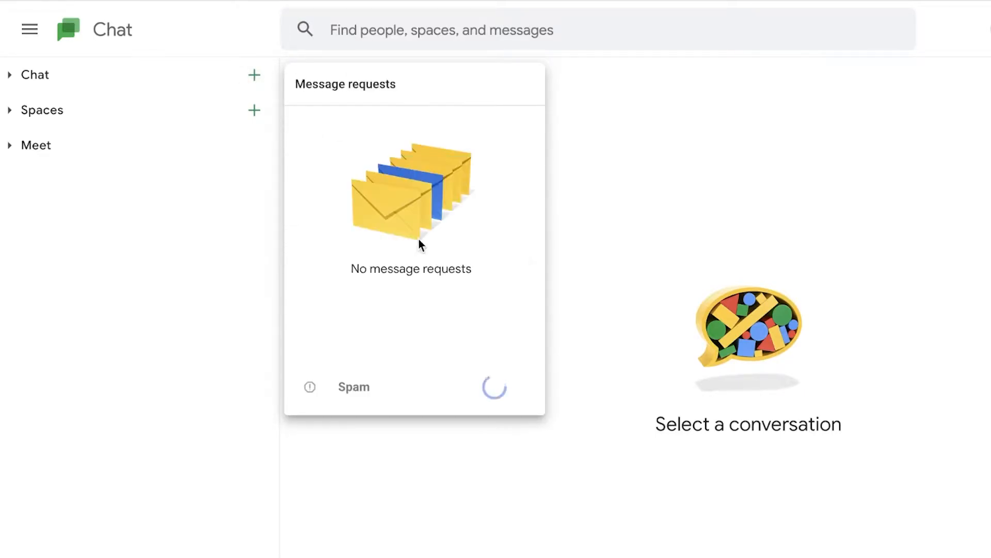
pyautogui.click(254, 78)
pyautogui.click(254, 76)
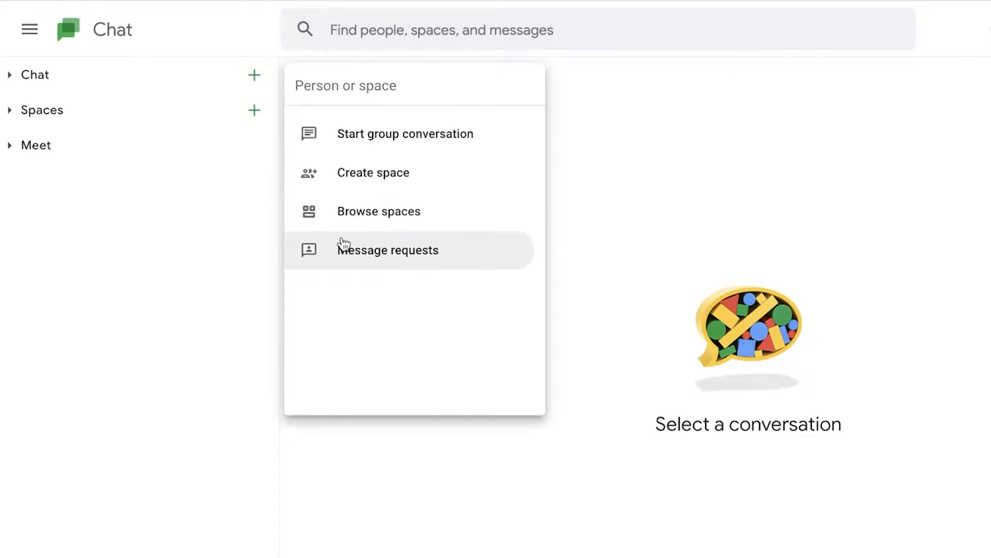
pyautogui.click(364, 208)
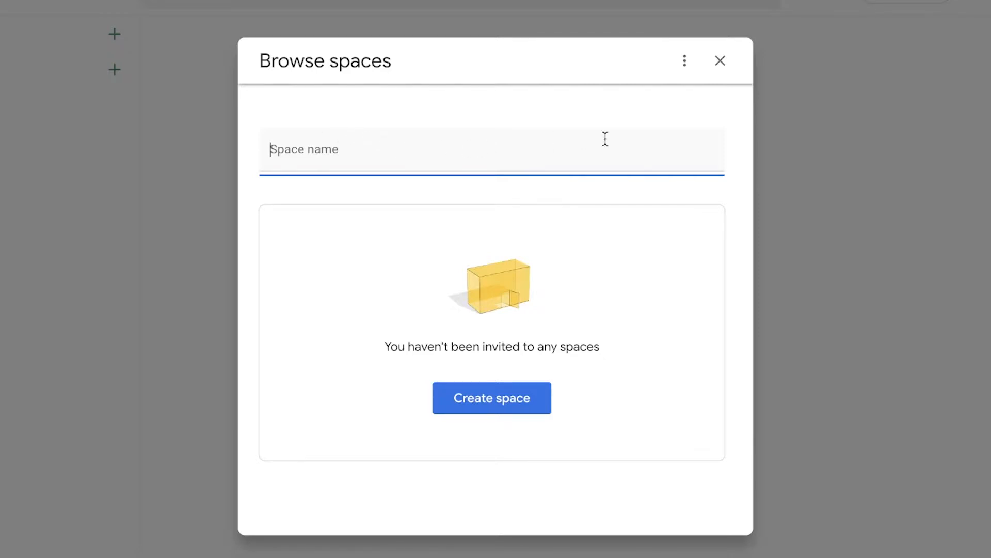
pyautogui.click(720, 60)
# - Create a space named "Side Hustle" and invite one person by entering their e-mail address
pyautogui.click(114, 35)
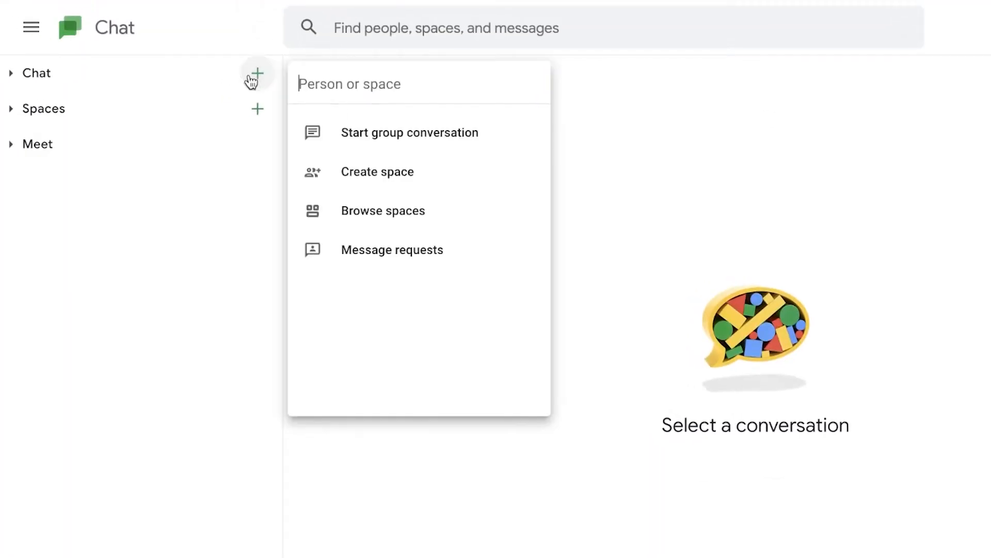
pyautogui.click(358, 178)
pyautogui.write('Side Hustle')
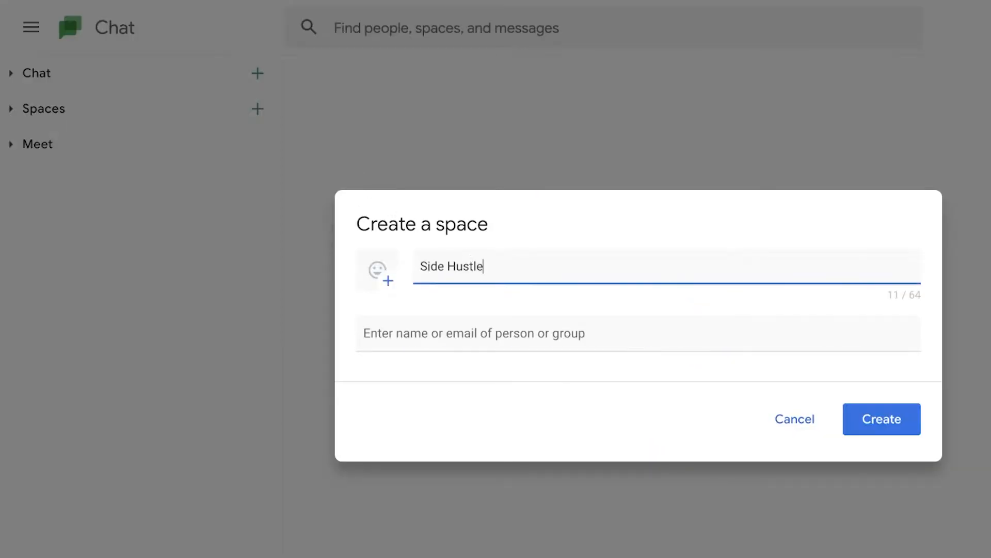
pyautogui.click(516, 337)
pyautogui.write('bakht')
pyautogui.press('Return')
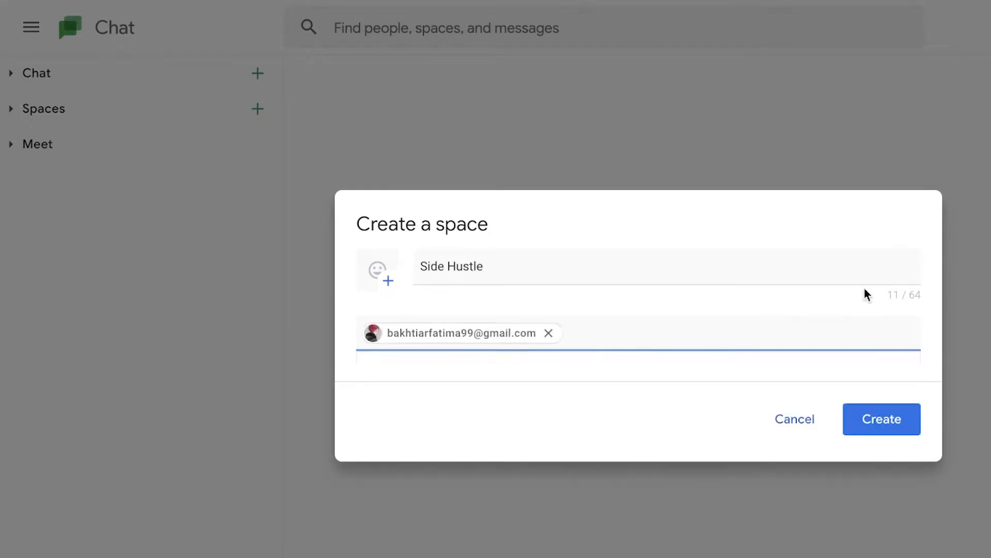
pyautogui.click(886, 430)
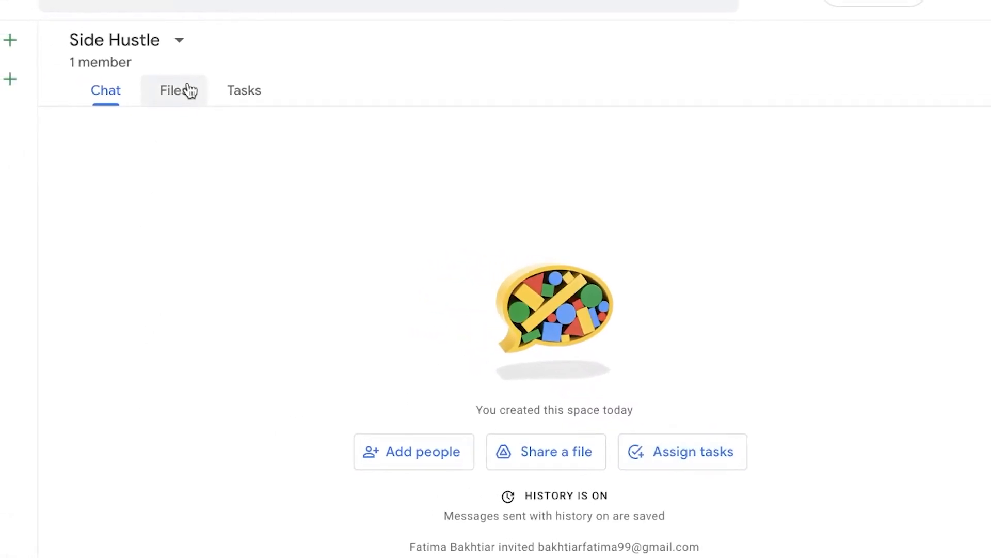
# - Set the emoji of the Side Hustle space to the red octagon, keeping its name
pyautogui.click(108, 61)
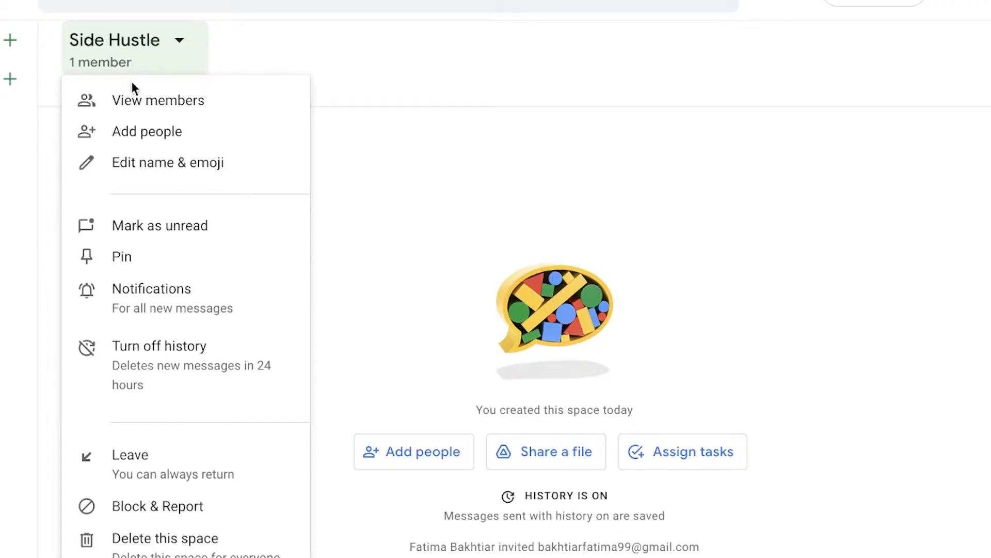
pyautogui.click(137, 163)
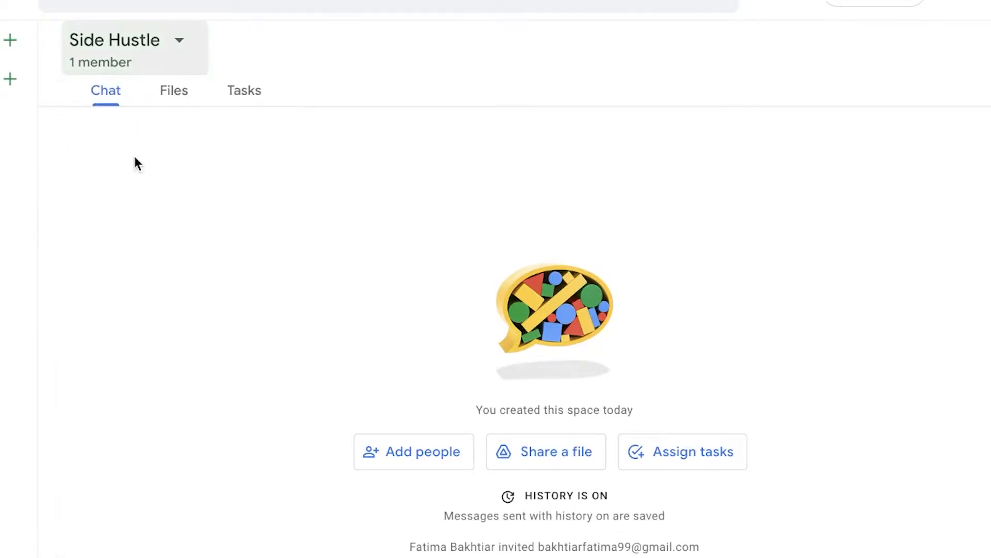
pyautogui.click(141, 300)
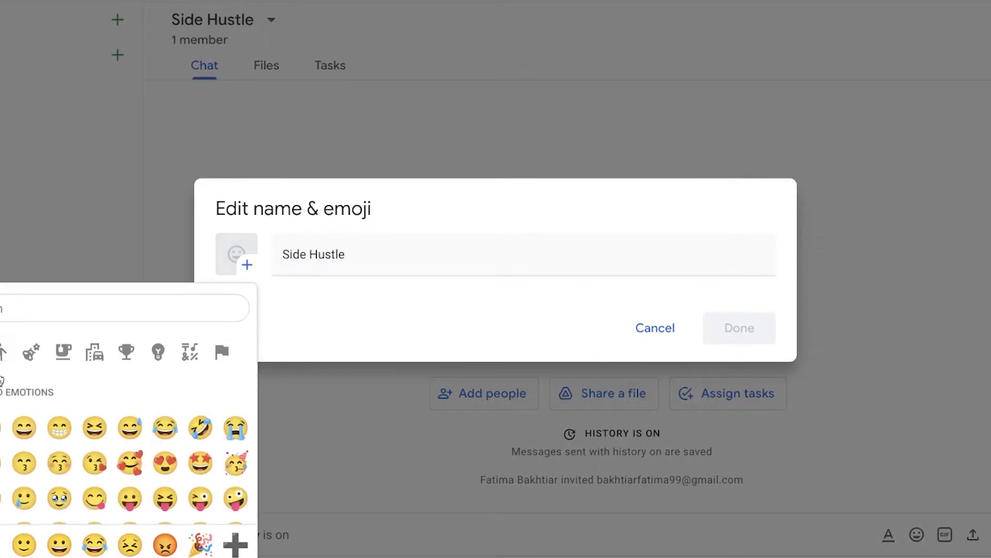
pyautogui.click(94, 352)
pyautogui.click(1, 427)
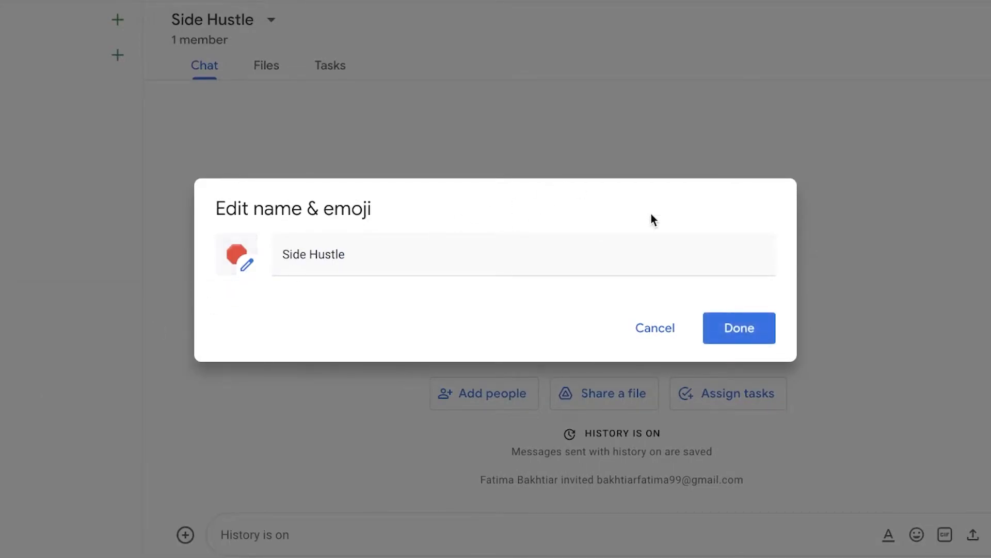
pyautogui.click(752, 326)
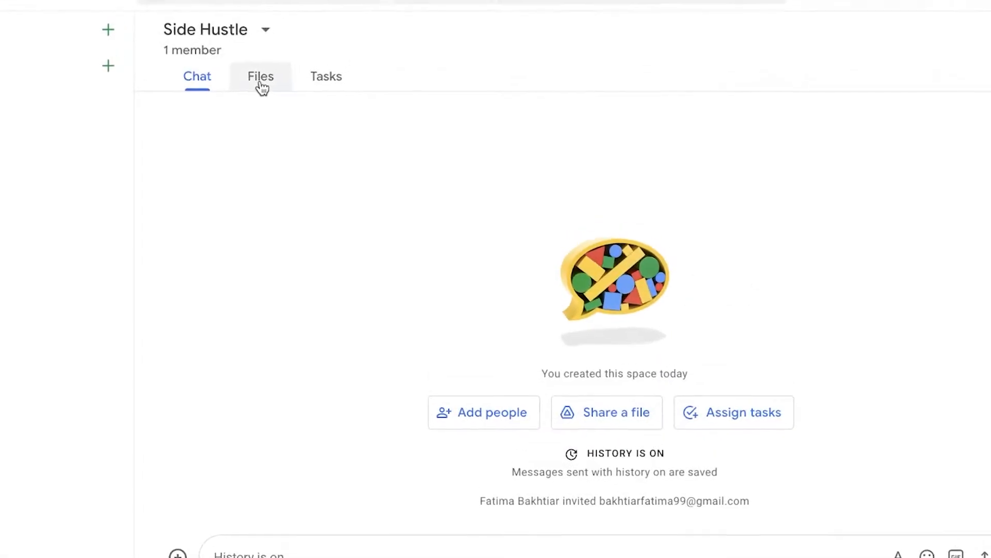
# - View the space's shared files and start a new space task titled "Contact meat supplier"
pyautogui.click(267, 72)
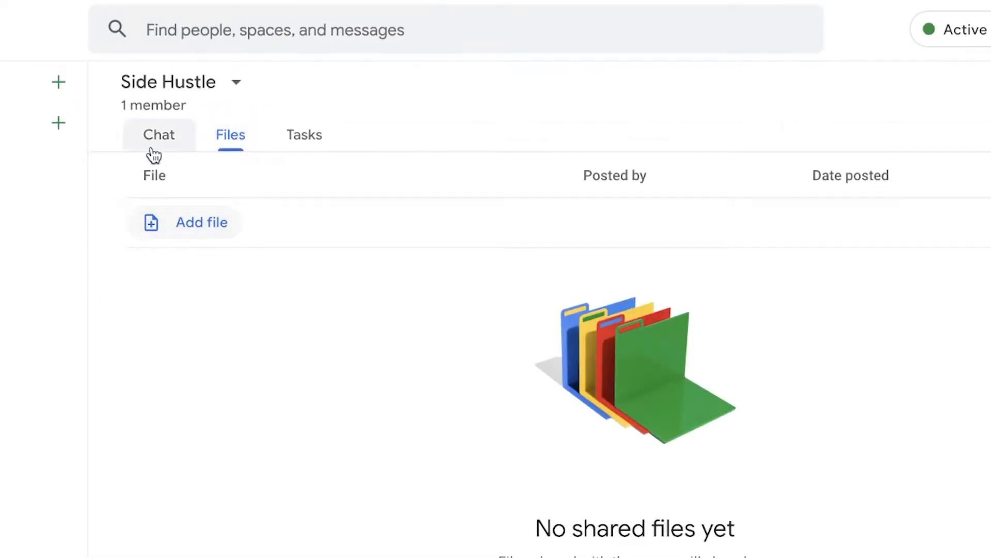
pyautogui.click(153, 147)
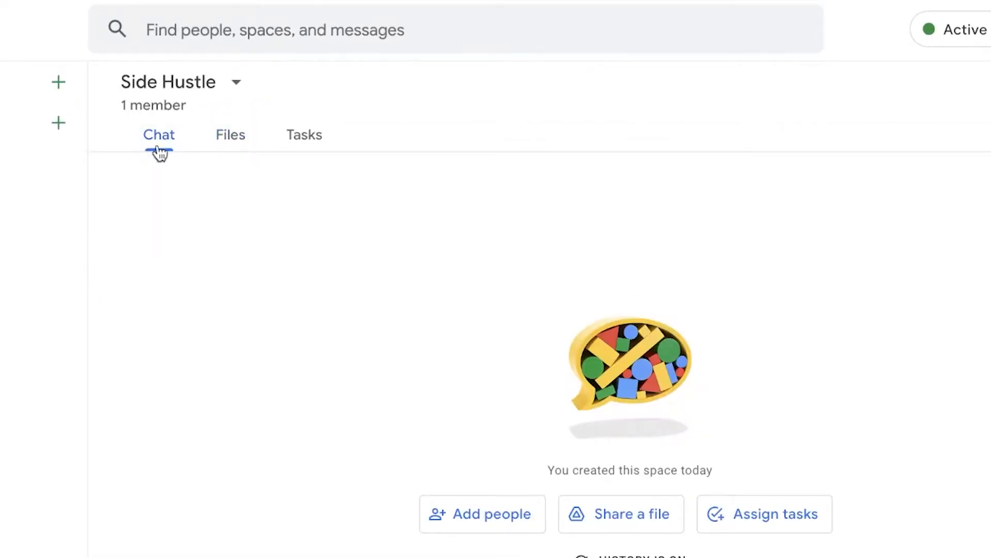
pyautogui.click(294, 151)
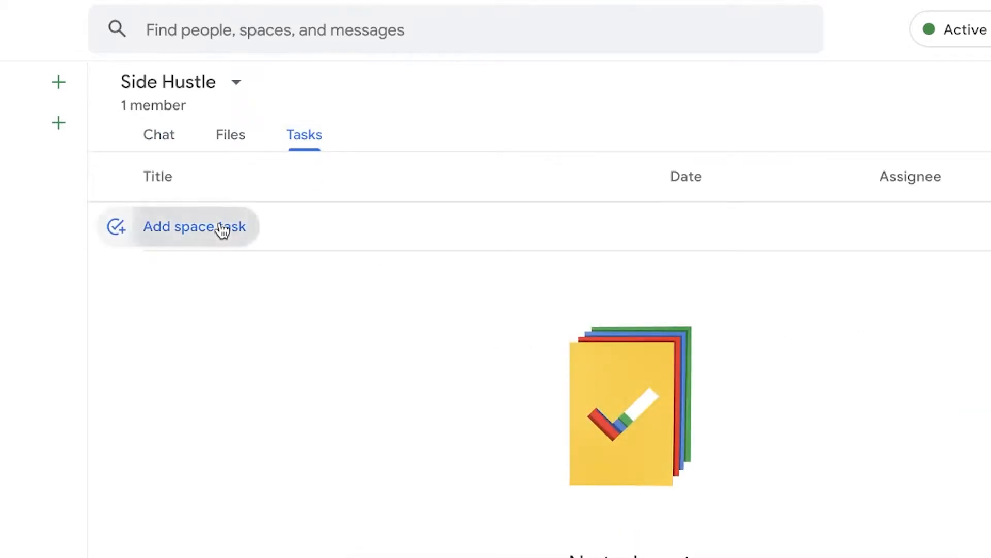
pyautogui.click(221, 227)
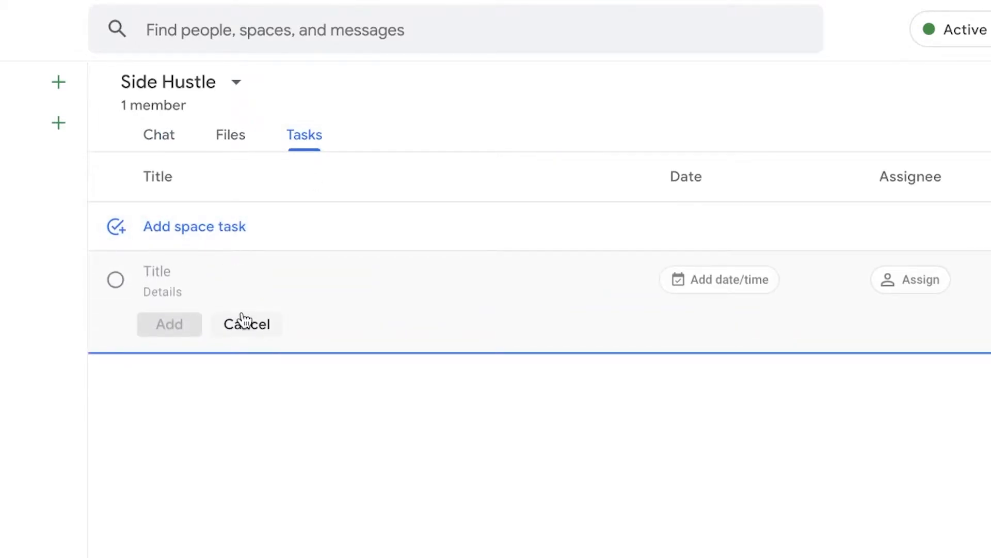
pyautogui.write('Contact meat supplier')
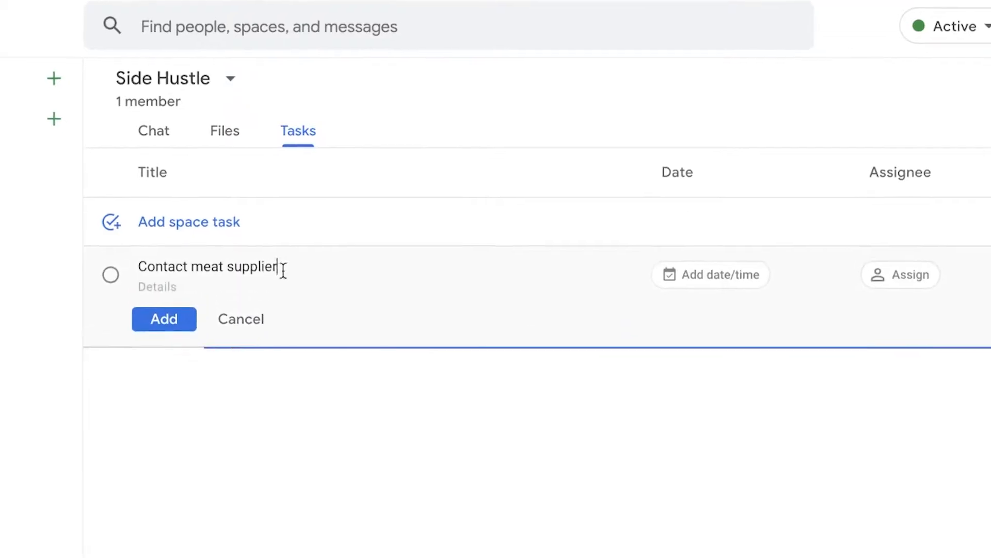
pyautogui.click(712, 284)
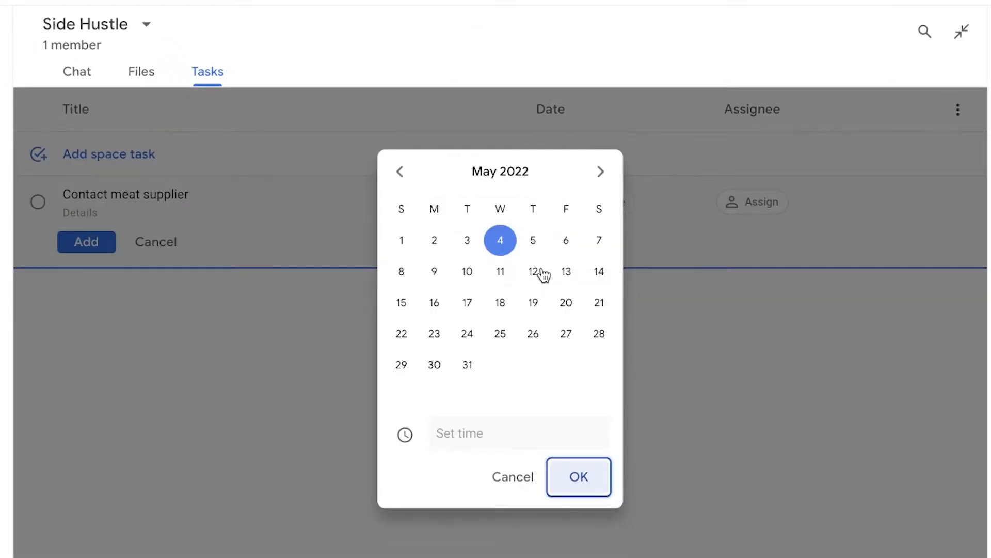
pyautogui.click(534, 272)
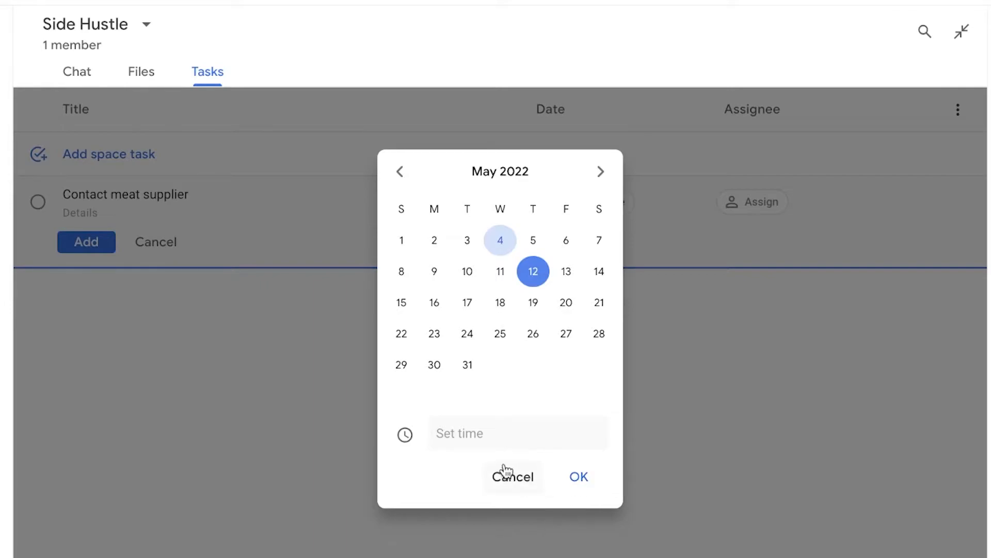
pyautogui.click(497, 439)
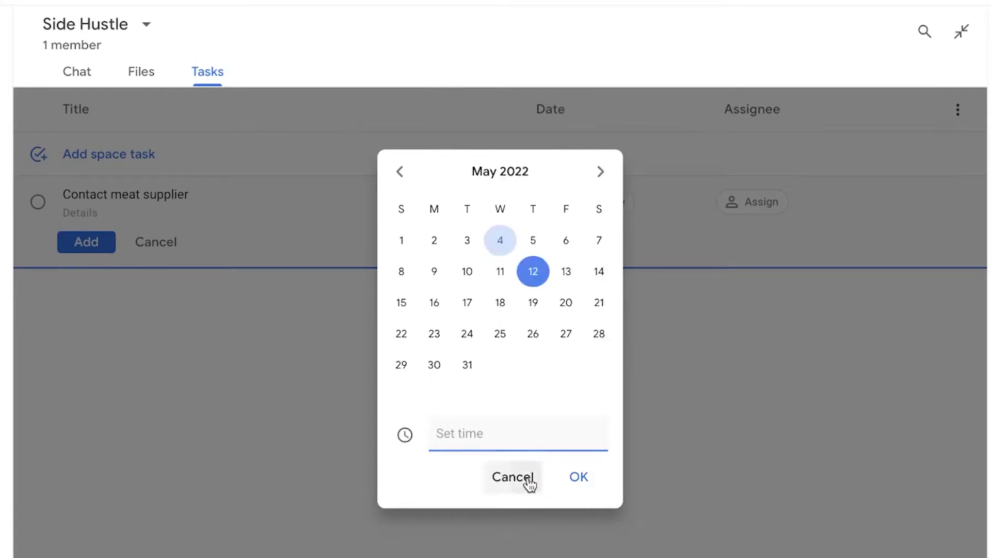
pyautogui.click(530, 484)
# - Set the new task's date to Thu, May 19 and assign it to yourself
pyautogui.click(610, 218)
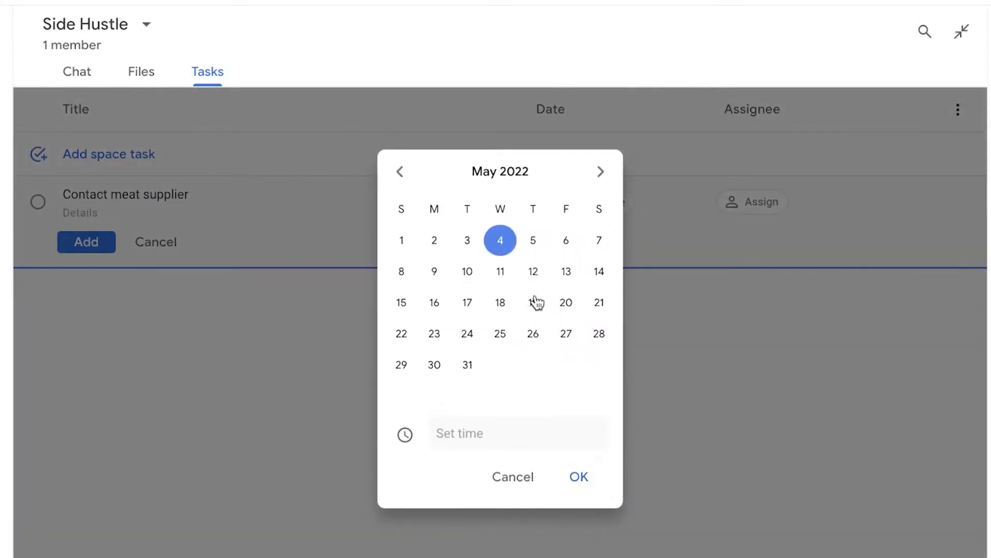
pyautogui.click(578, 478)
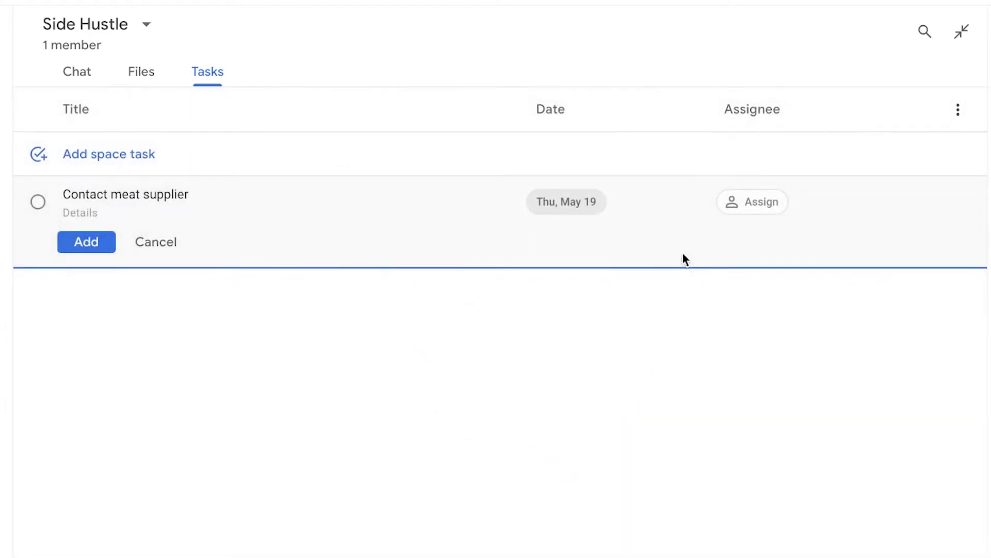
pyautogui.click(758, 211)
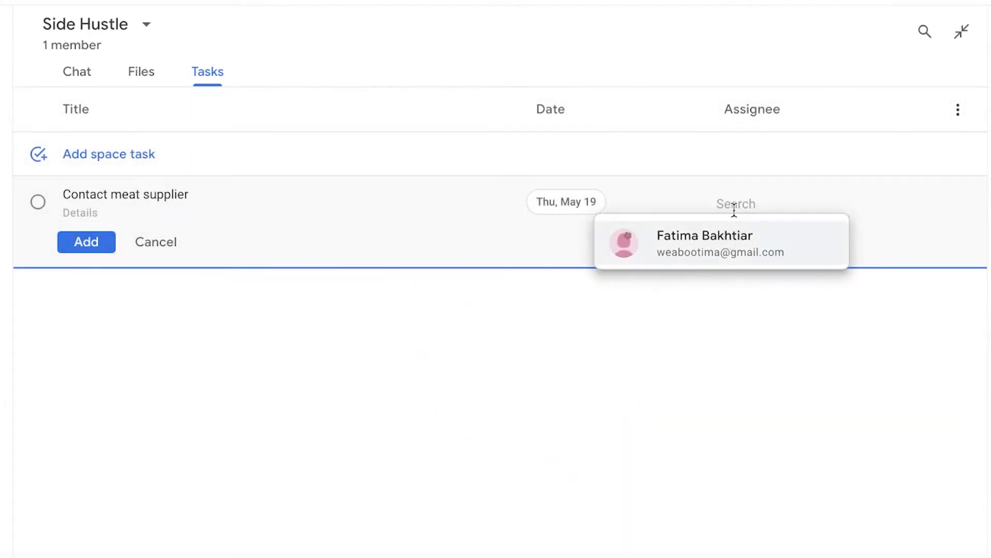
pyautogui.click(717, 259)
pyautogui.click(752, 206)
pyautogui.click(513, 321)
# - Leave the details of the "Contact meat supplier" task empty and add it to the space's task list
pyautogui.click(129, 193)
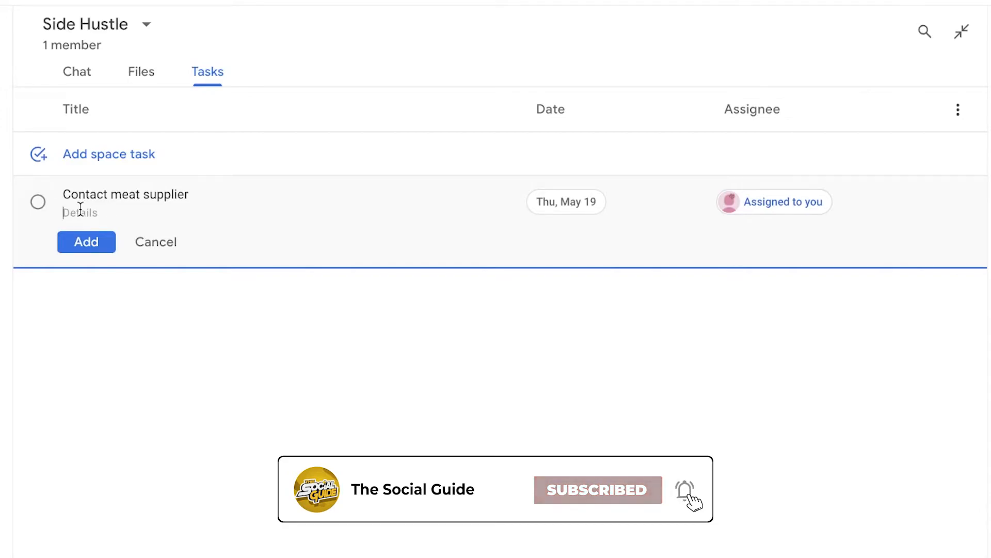
pyautogui.click(113, 485)
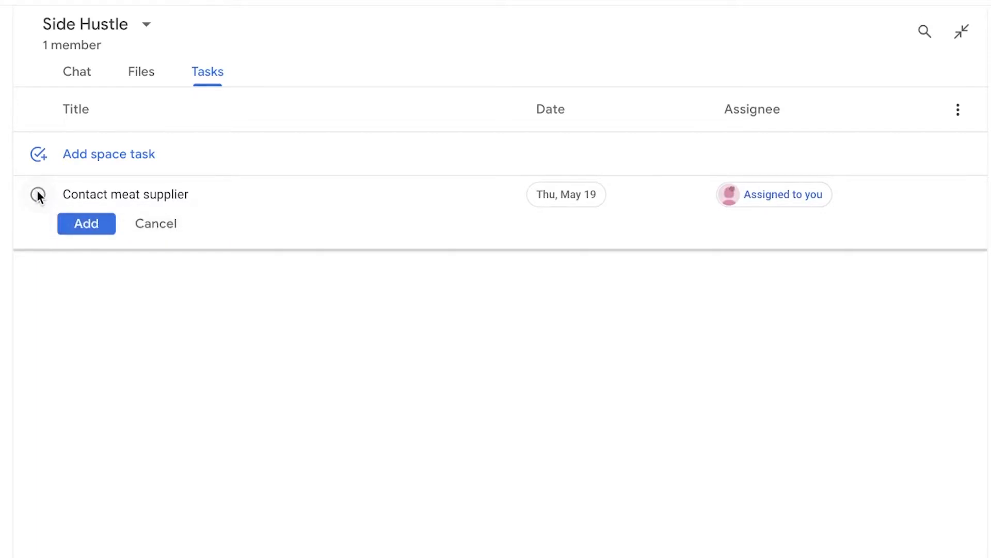
pyautogui.click(72, 224)
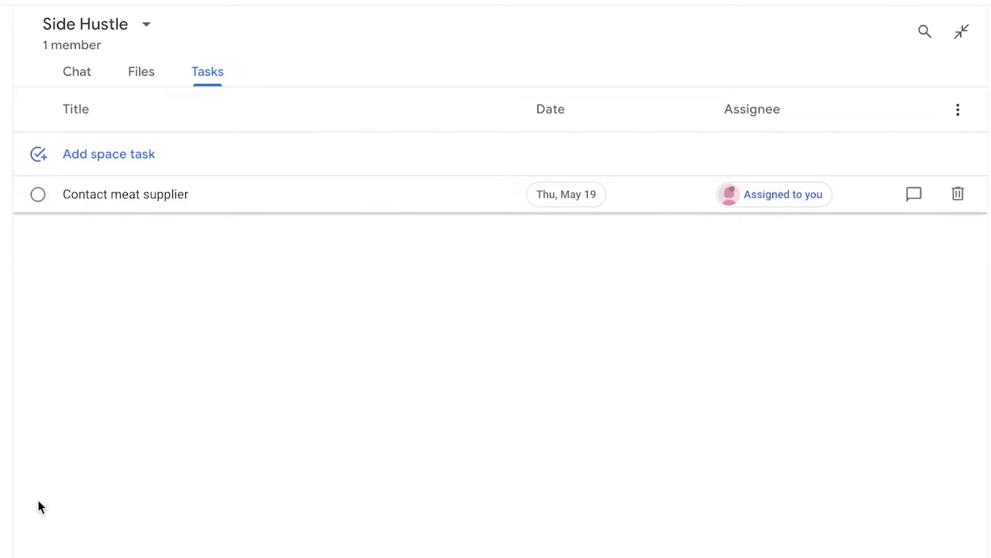
# - Mark the "Contact meat supplier" task as complete and delete it for everyone in the space
pyautogui.click(38, 197)
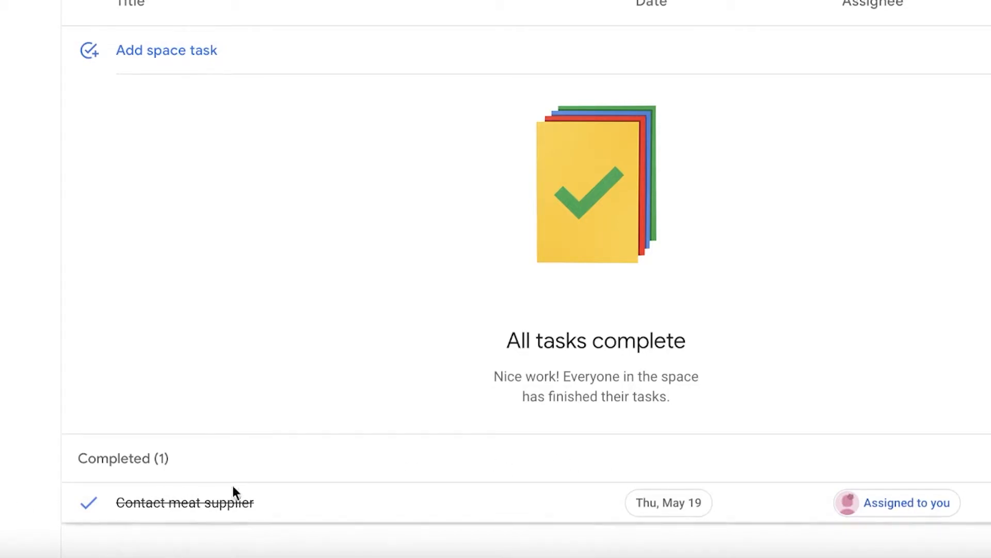
pyautogui.click(921, 502)
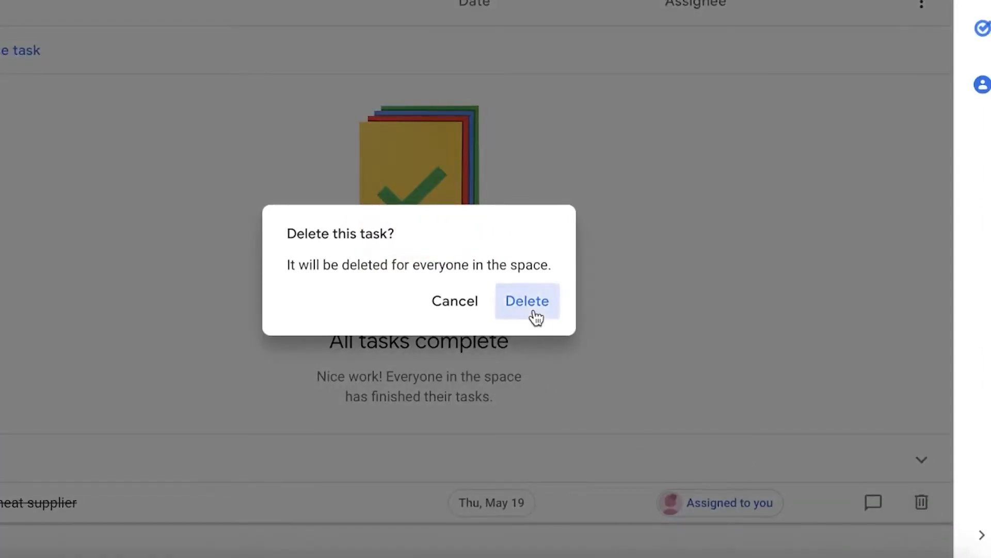
pyautogui.click(536, 317)
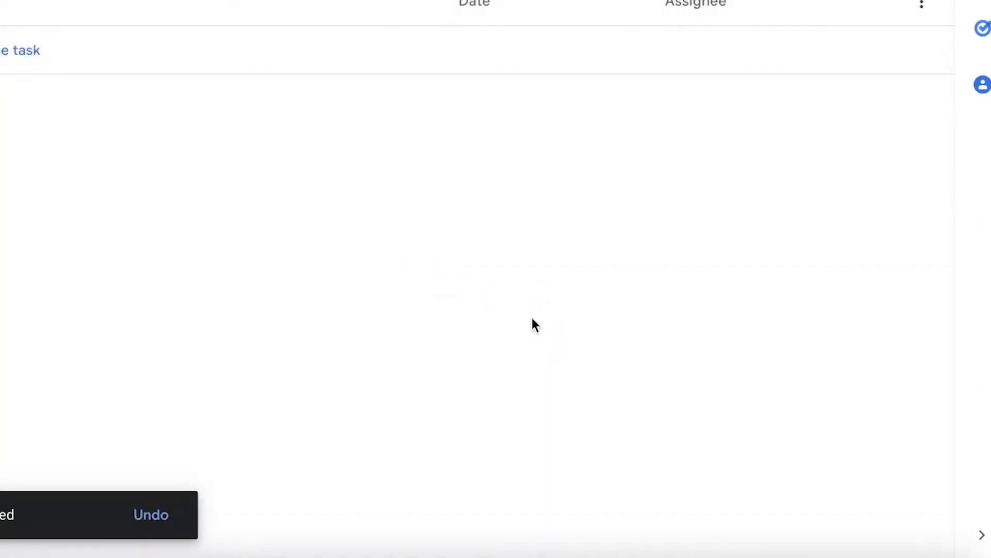
# - Look over the sort options for the space's task list, leaving the sort order as it is
pyautogui.click(922, 4)
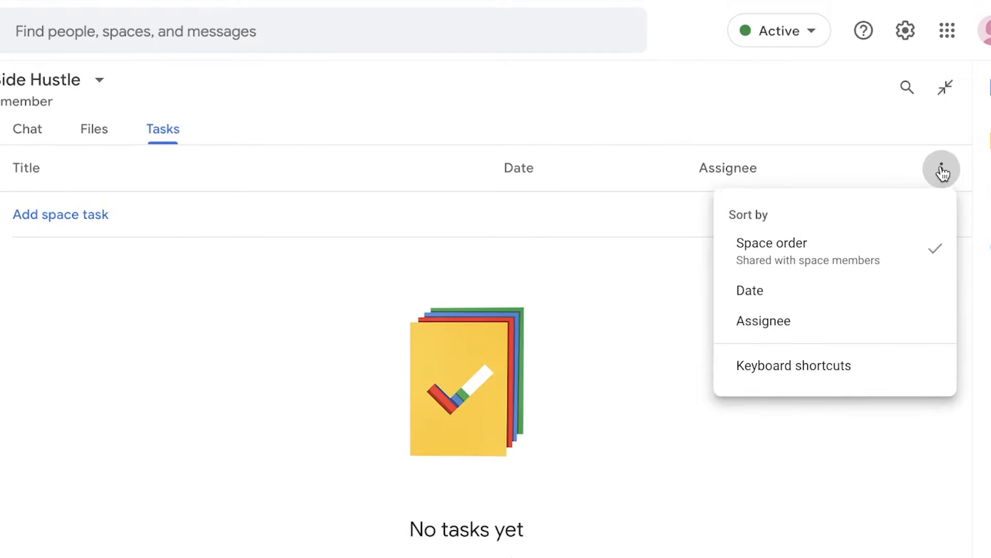
pyautogui.click(556, 287)
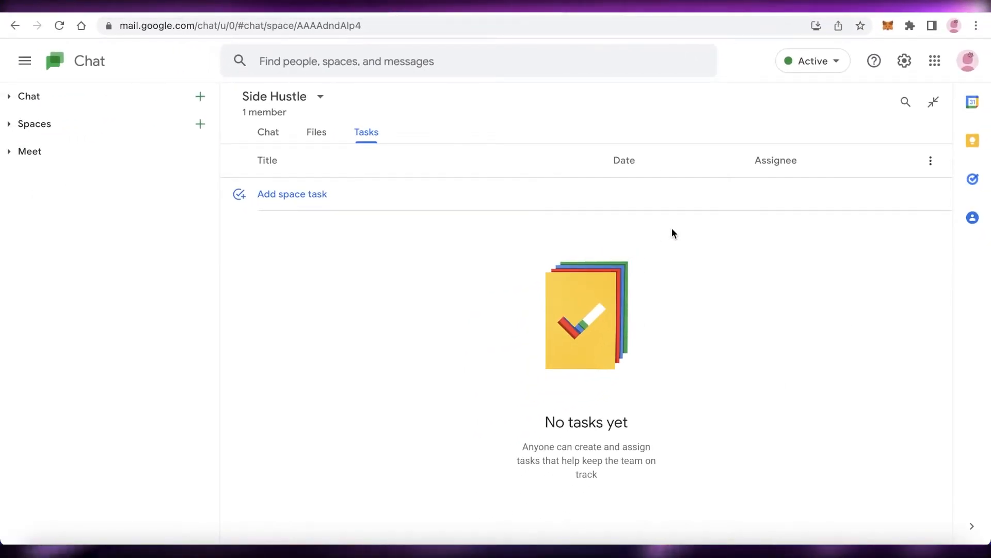
pyautogui.click(930, 160)
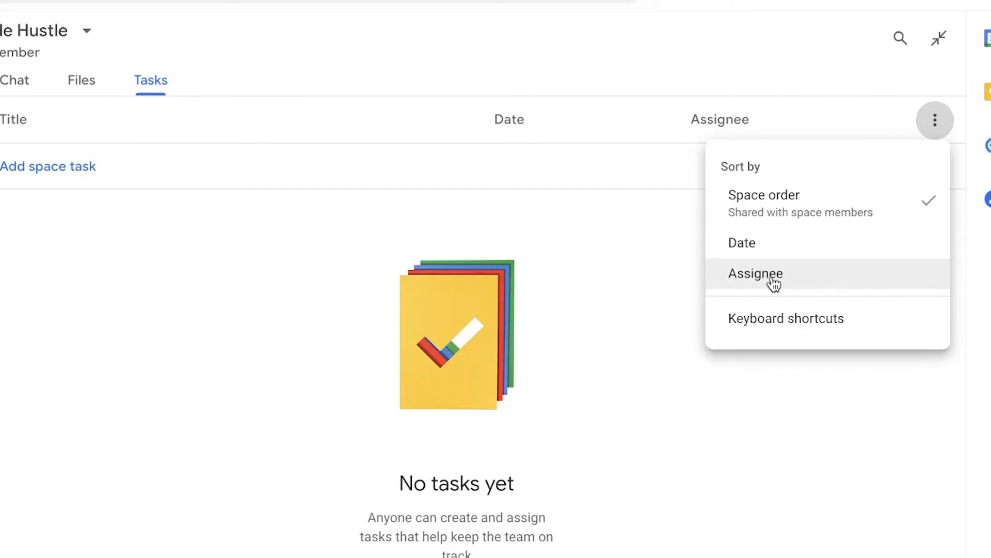
pyautogui.click(946, 106)
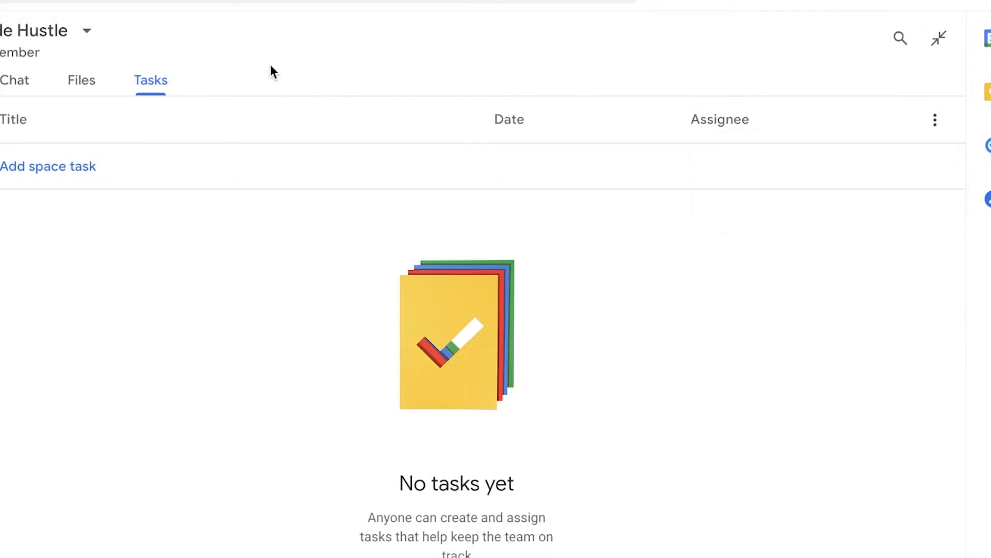
# - Compare the Side Hustle conversation with its task list and return to the conversation
pyautogui.click(14, 80)
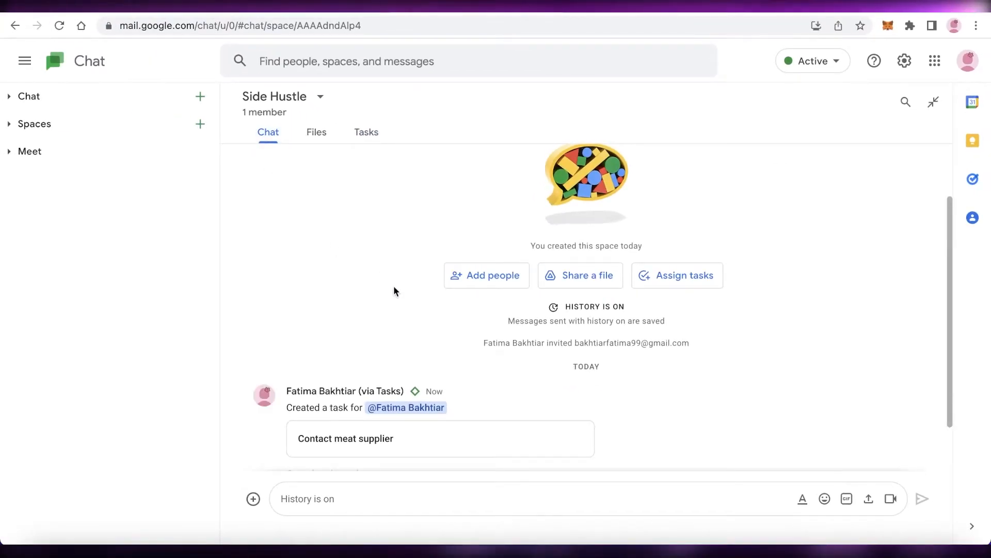
pyautogui.click(365, 135)
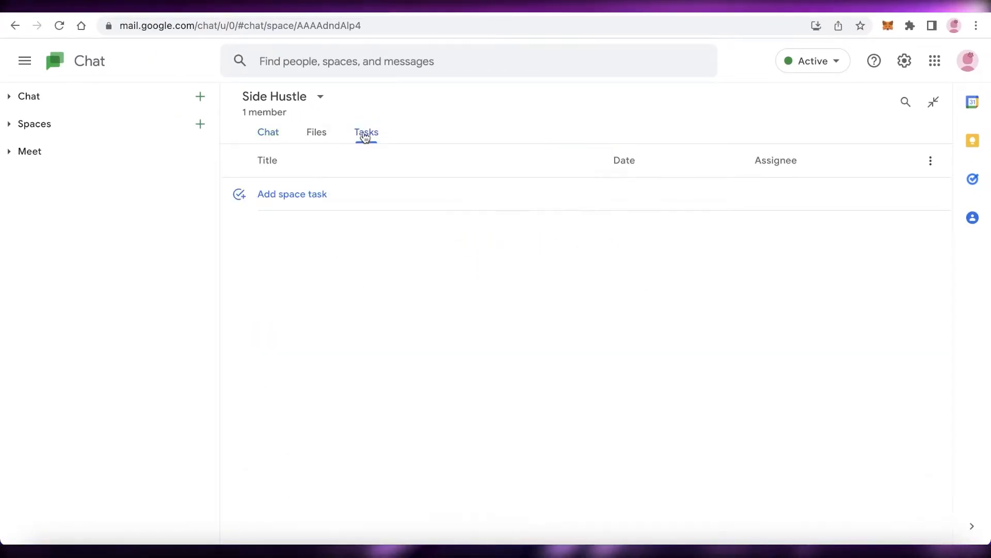
pyautogui.click(268, 136)
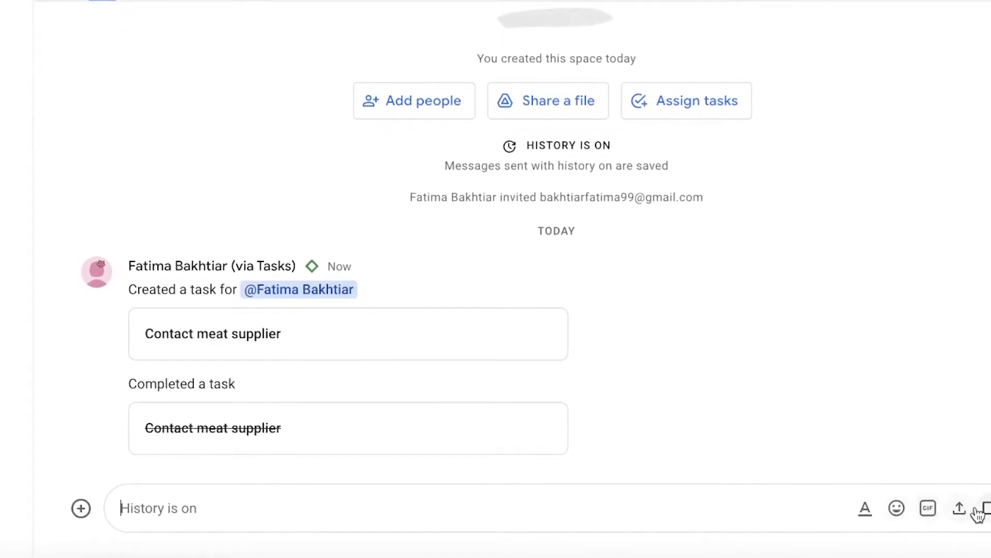
# - Check the file upload and the options for adding or creating attachments in a message
pyautogui.click(960, 508)
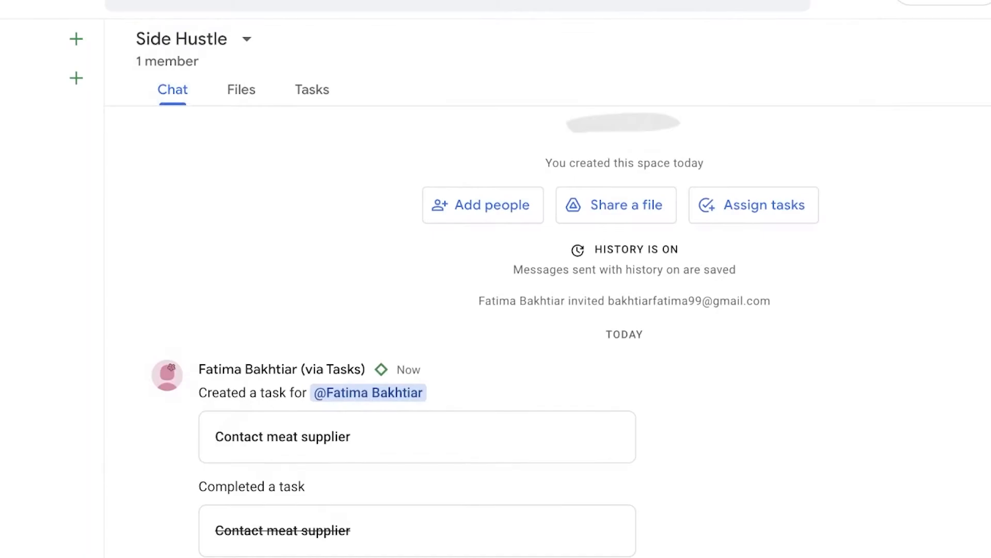
pyautogui.click(149, 552)
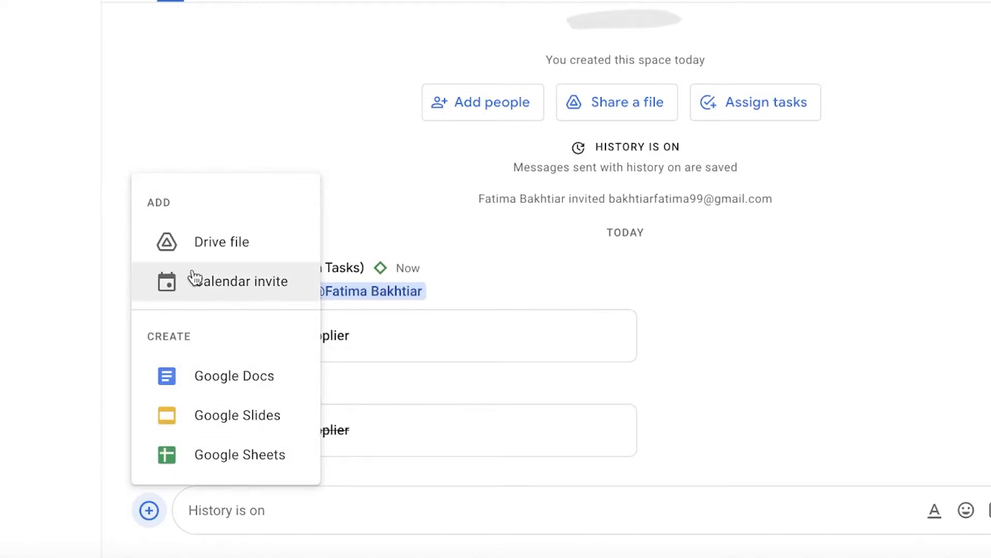
pyautogui.click(260, 113)
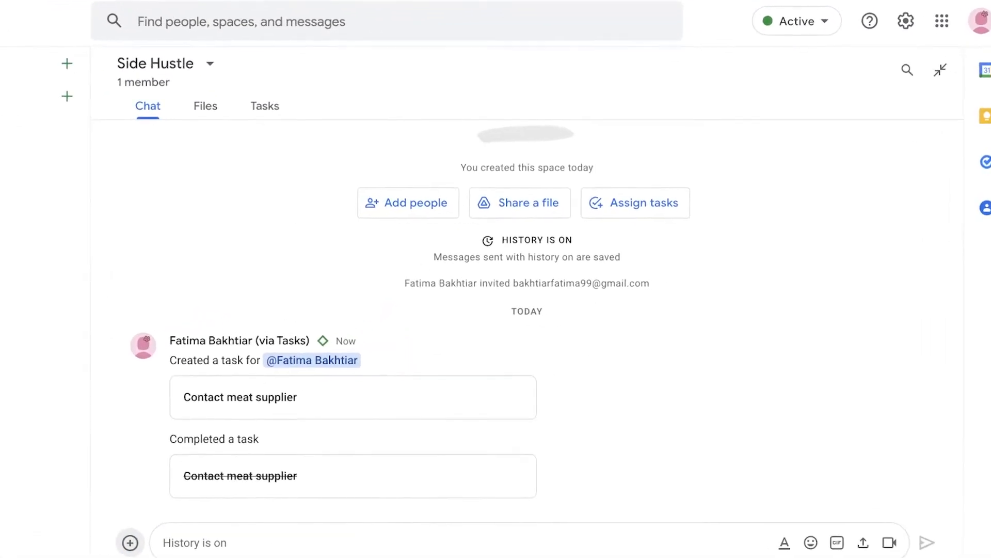
# - Try the Side Hustle conversation as a pop-up chat, including minimizing it, and return it to full size
pyautogui.click(950, 32)
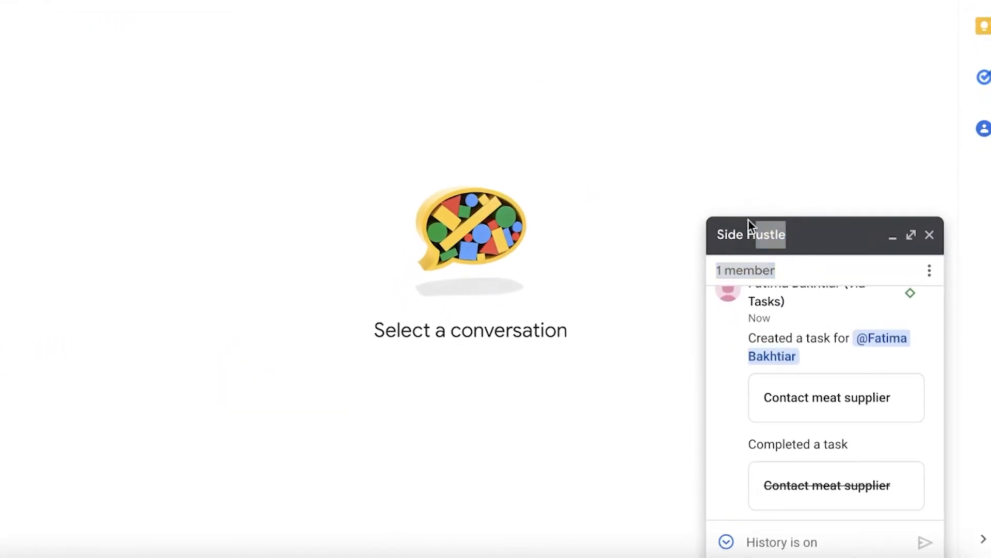
pyautogui.click(879, 241)
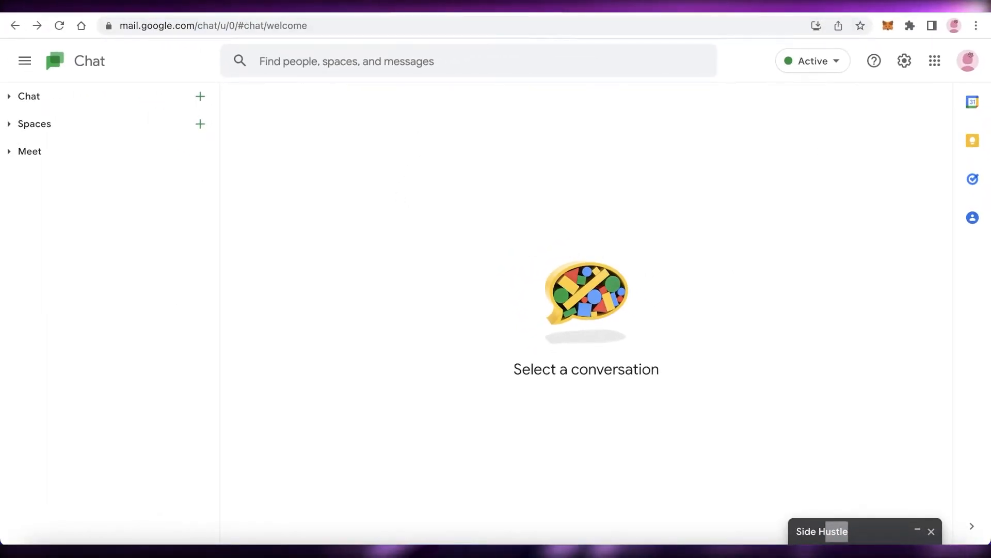
pyautogui.click(847, 531)
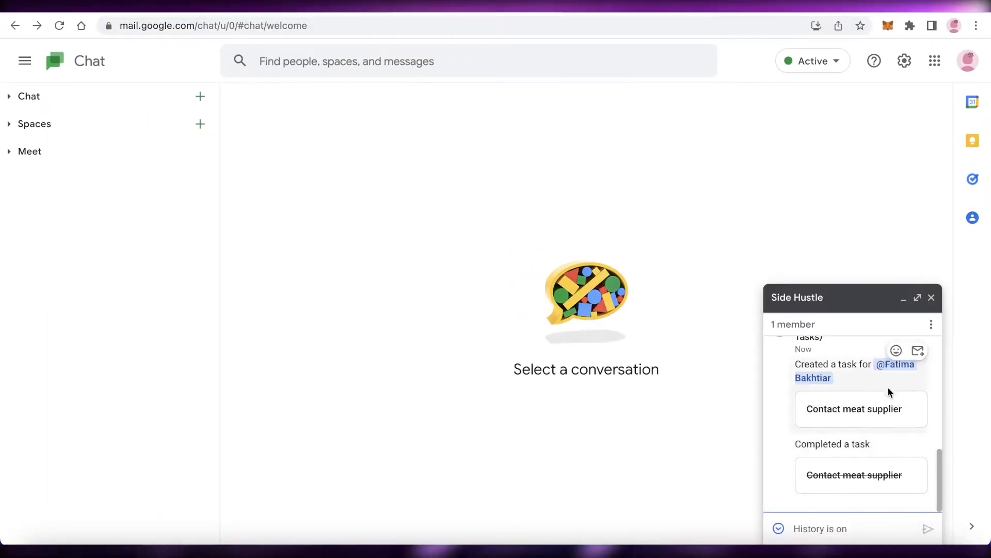
pyautogui.scroll(1, 906, 480)
pyautogui.scroll(-1, 914, 444)
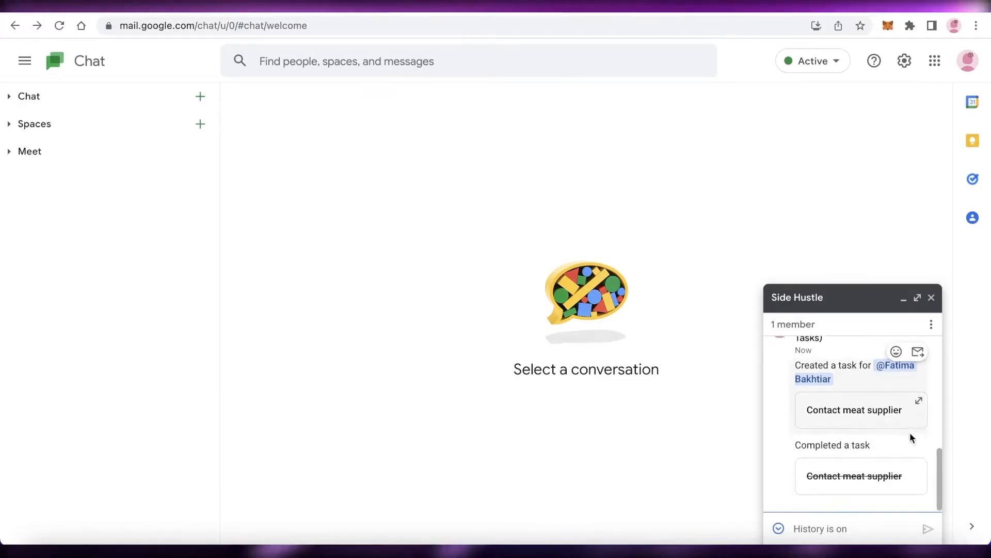
pyautogui.click(916, 297)
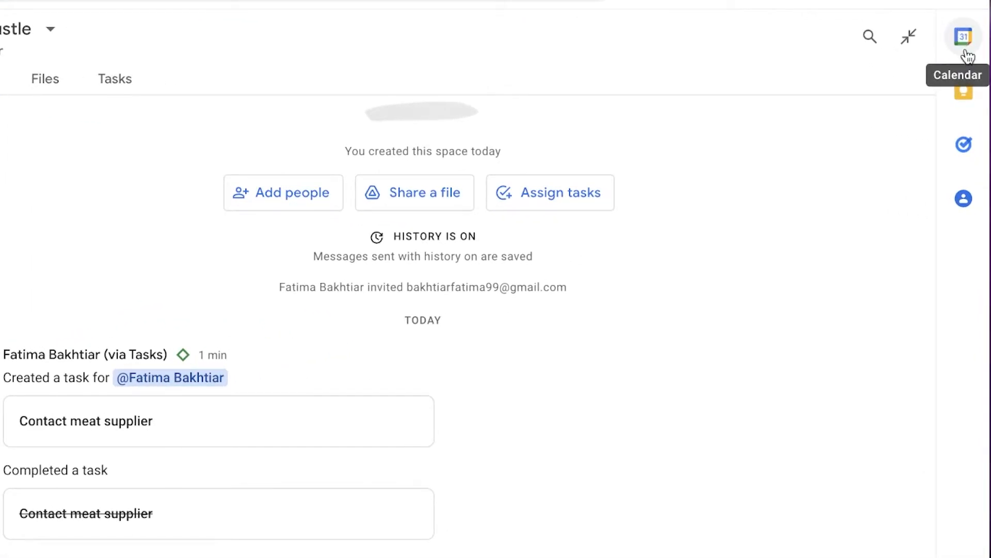
# - View Keep, Tasks and Contacts beside the conversation and close them again
pyautogui.click(970, 94)
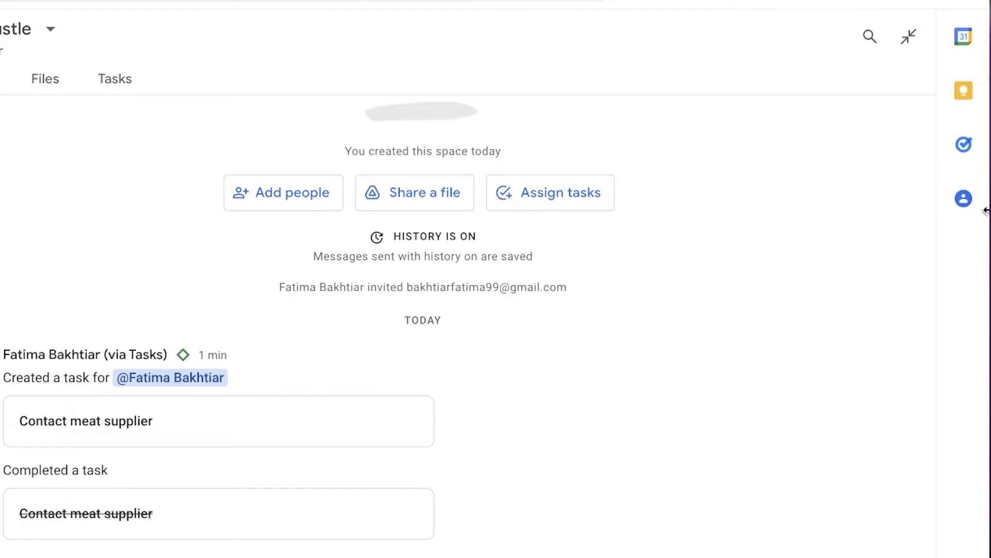
pyautogui.click(964, 149)
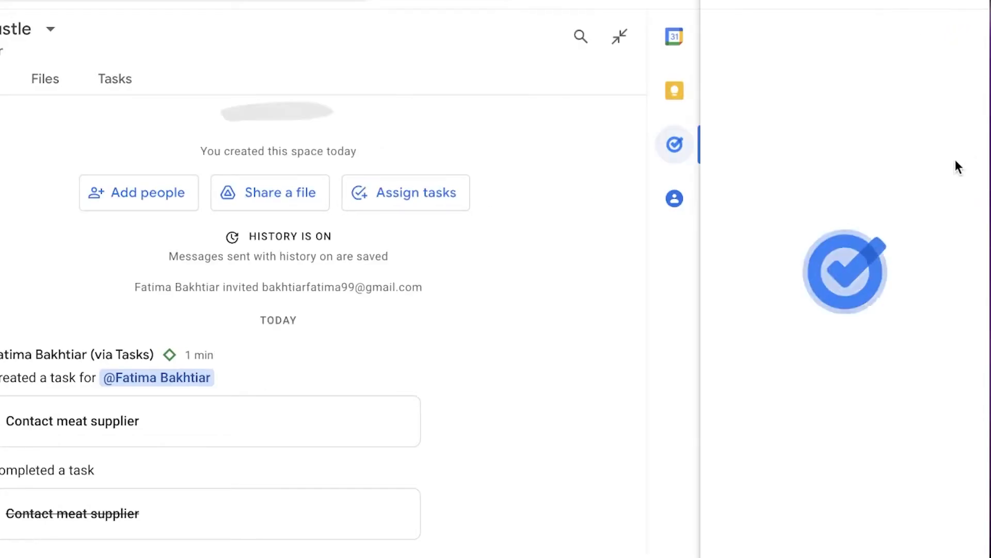
pyautogui.click(687, 209)
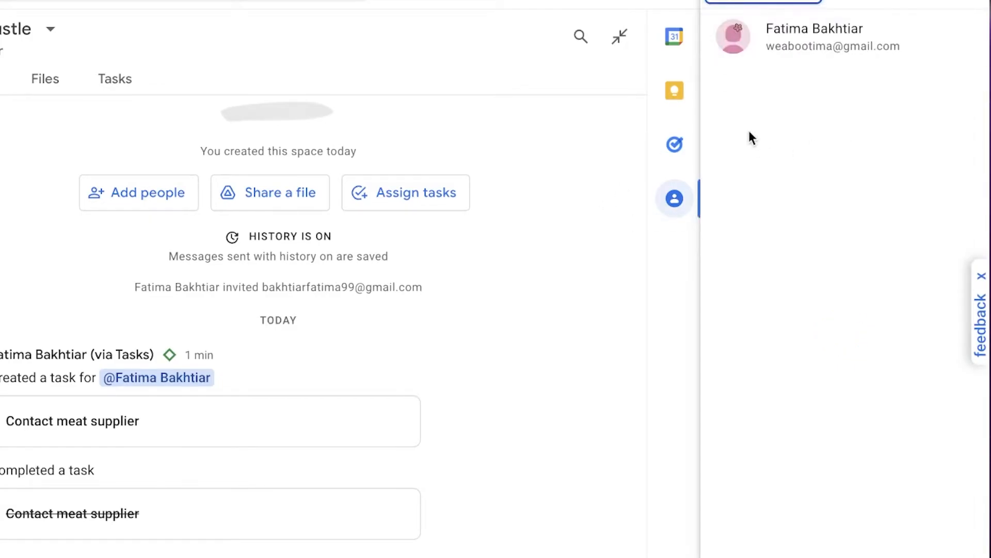
pyautogui.click(964, 2)
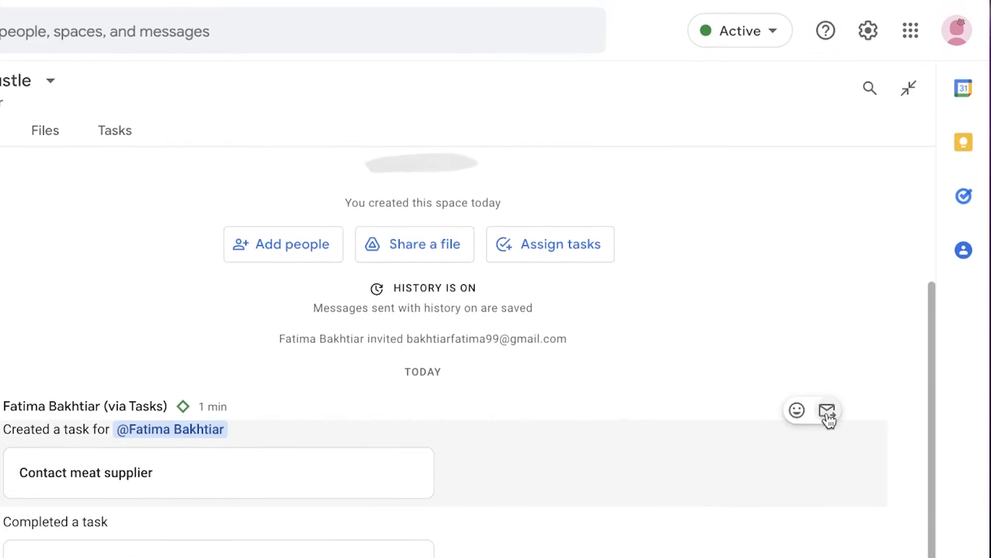
# - Check the "Do not disturb" choices and set your availability to Away
pyautogui.click(759, 23)
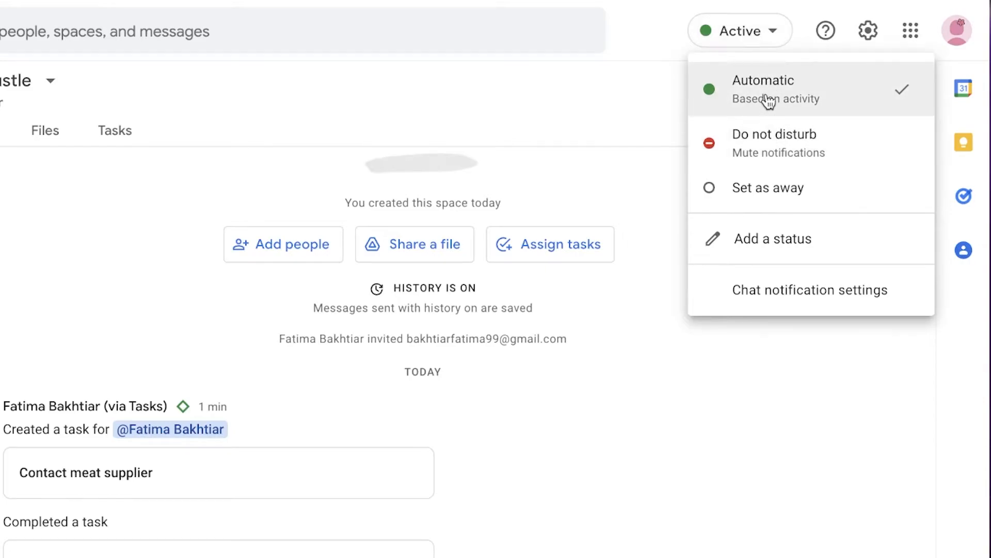
pyautogui.click(776, 138)
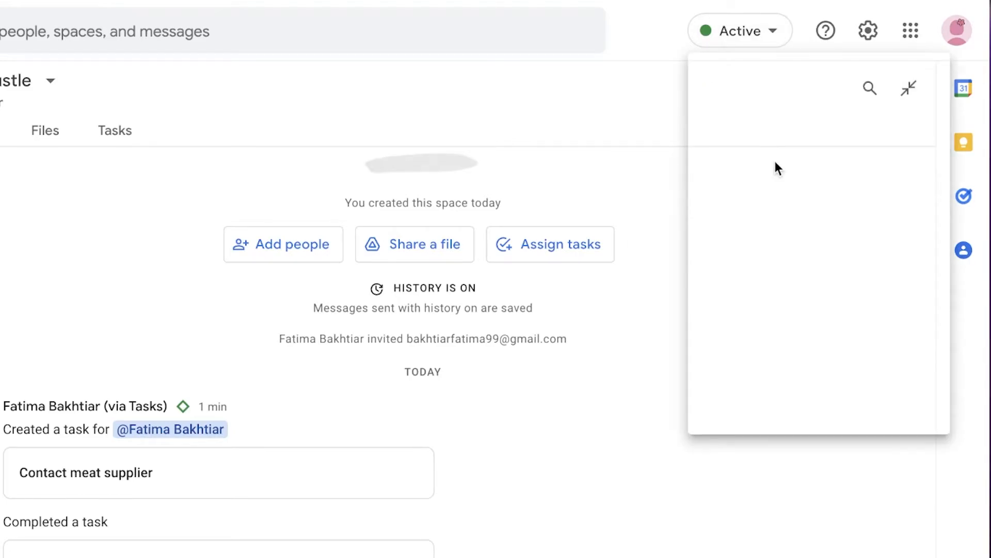
pyautogui.click(758, 40)
pyautogui.click(757, 40)
pyautogui.click(757, 41)
pyautogui.click(757, 40)
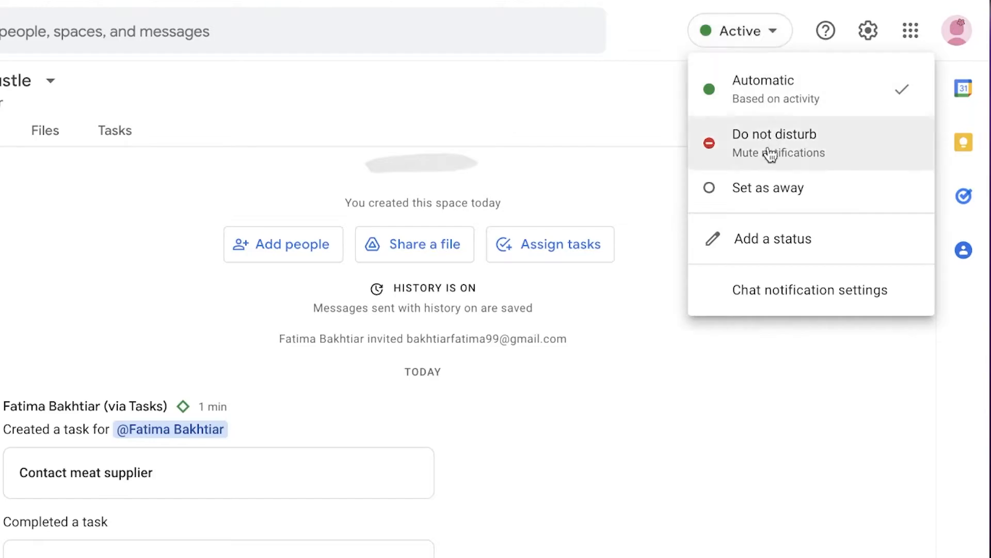
pyautogui.click(743, 182)
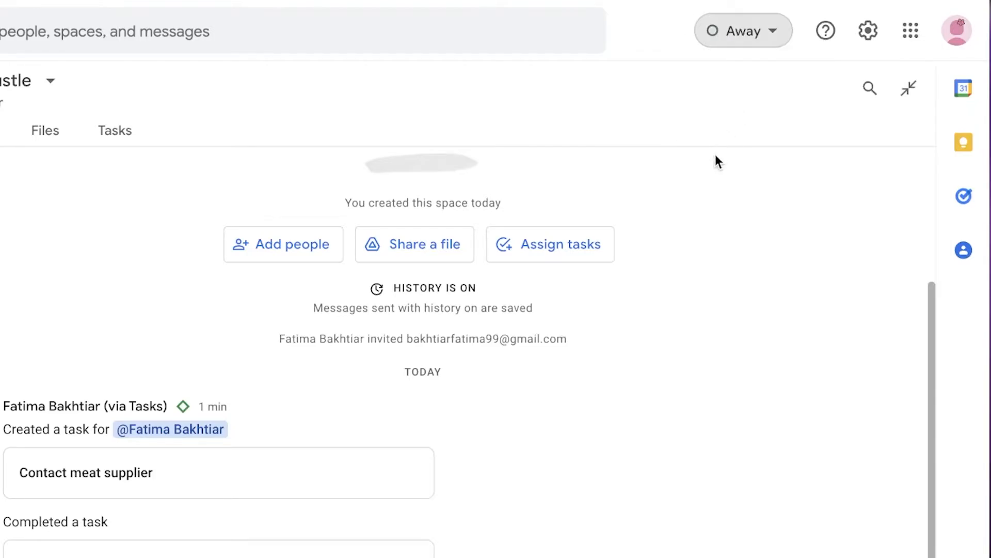
# - Look at the suggested custom status messages and leave without setting one
pyautogui.click(744, 45)
pyautogui.click(757, 228)
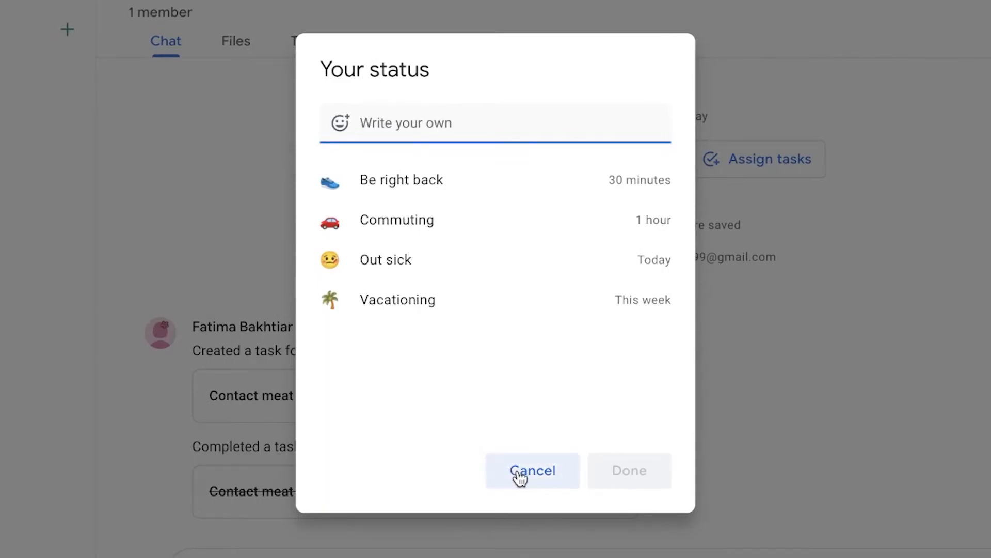
pyautogui.click(519, 476)
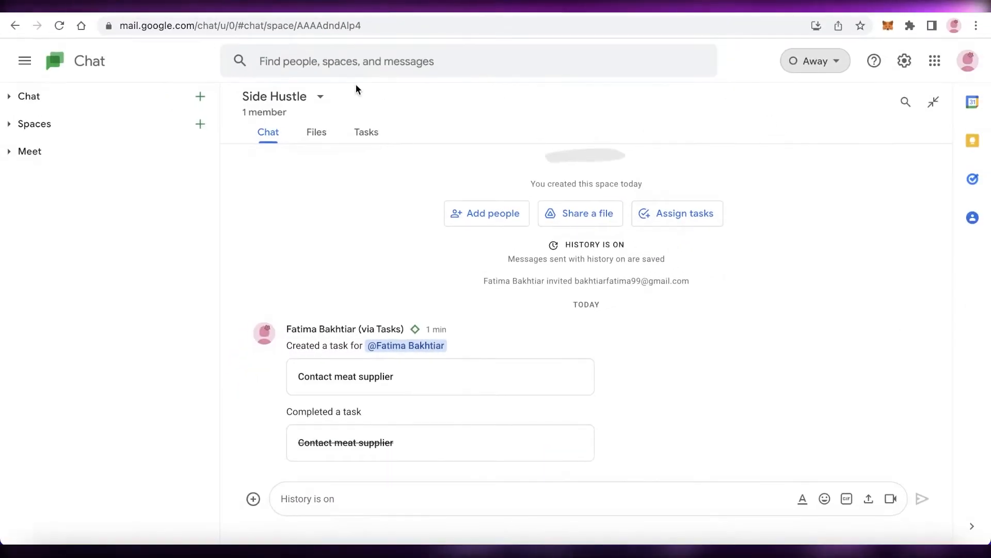
# - Look at the options for starting a new chat, including the group conversation form, and leave without starting one
pyautogui.click(200, 96)
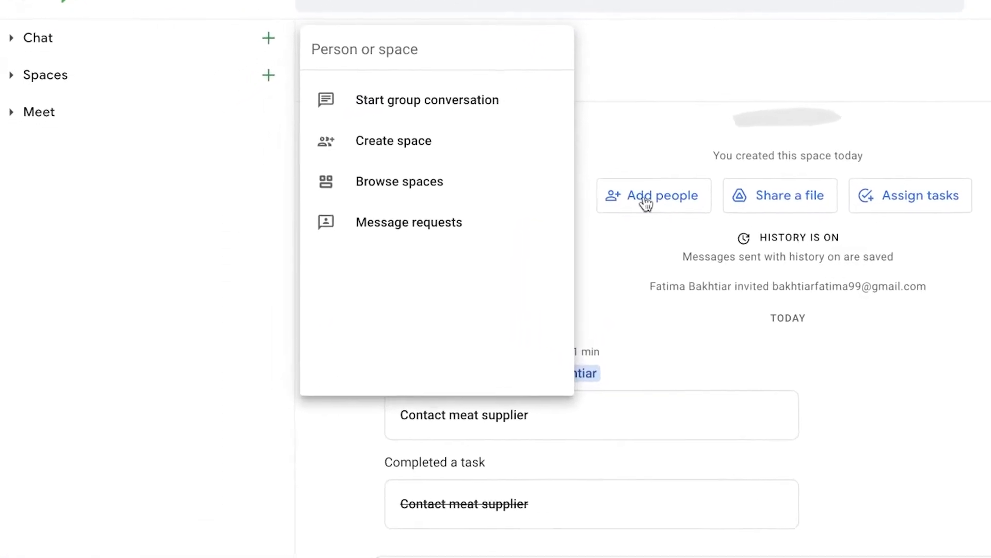
pyautogui.click(497, 99)
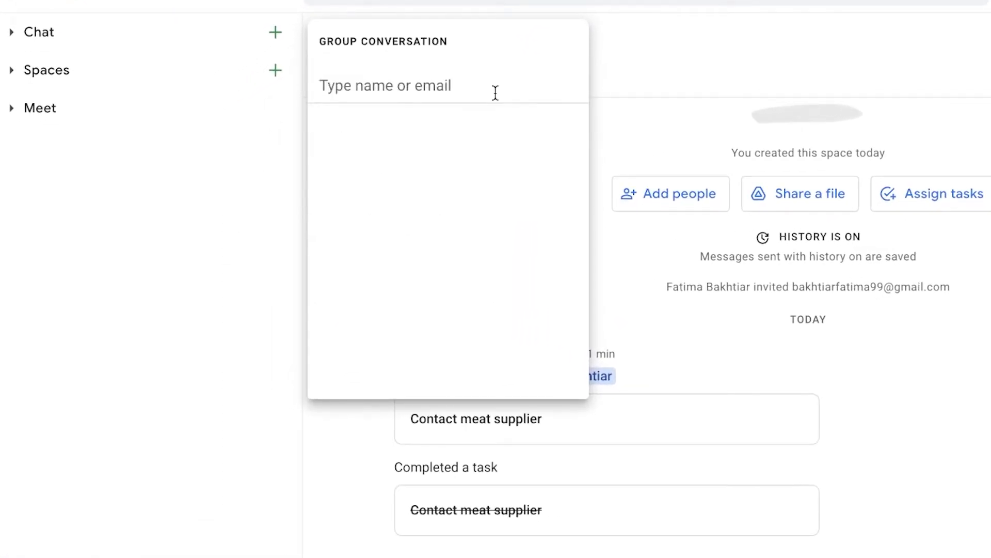
pyautogui.click(616, 73)
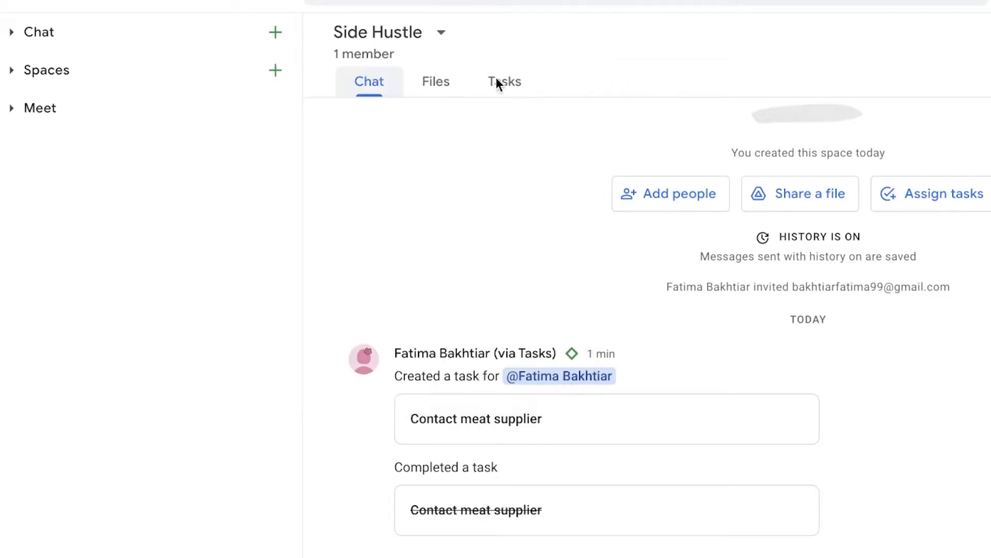
pyautogui.click(278, 32)
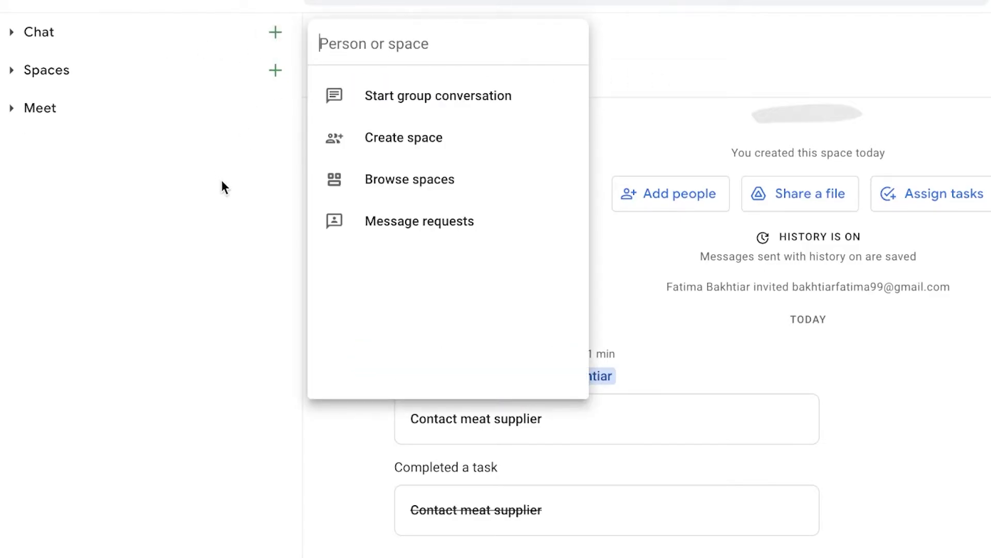
pyautogui.click(234, 178)
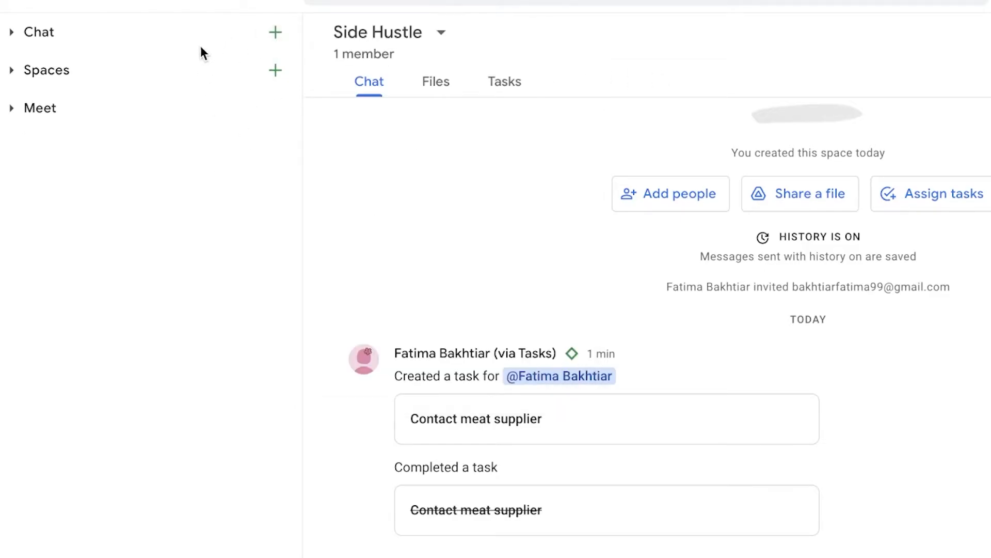
pyautogui.click(28, 41)
pyautogui.click(27, 41)
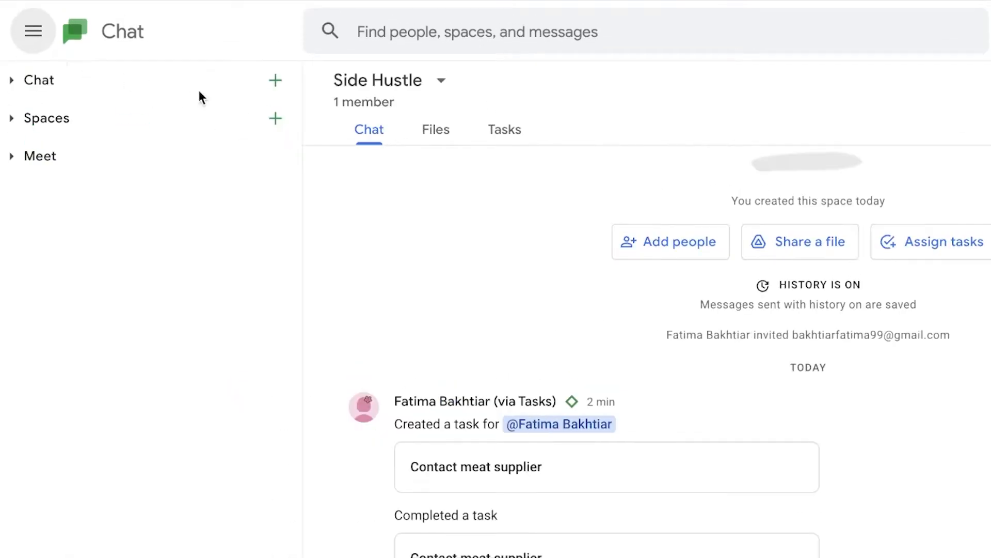
# - Find the contact by e-mail address and send them the direct message "Hey"
pyautogui.click(453, 28)
pyautogui.write('bakhti')
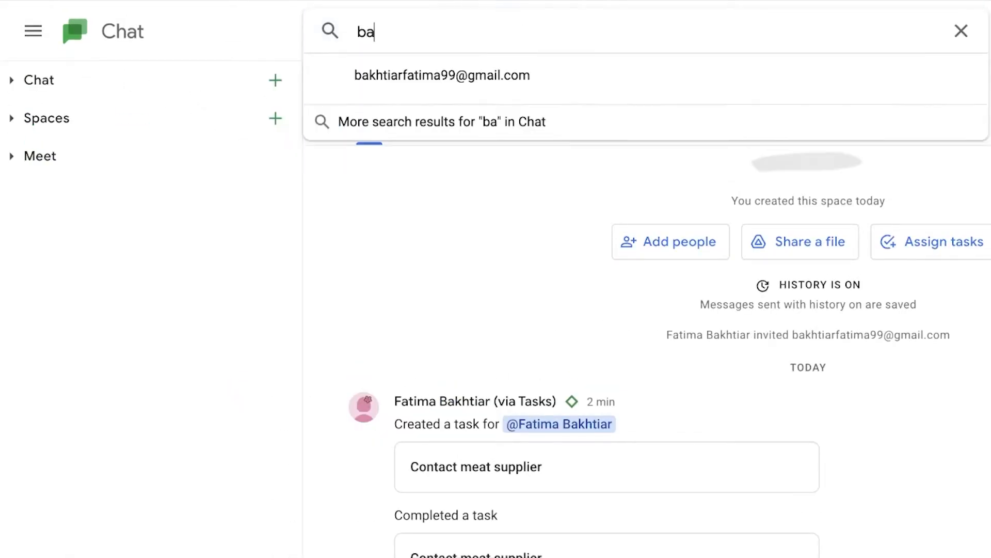
pyautogui.click(381, 76)
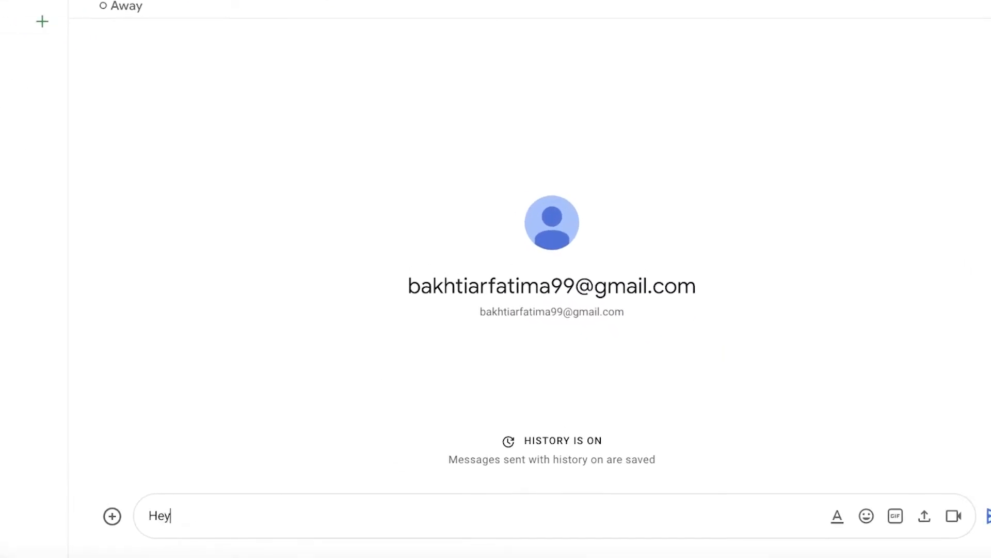
pyautogui.press('Return')
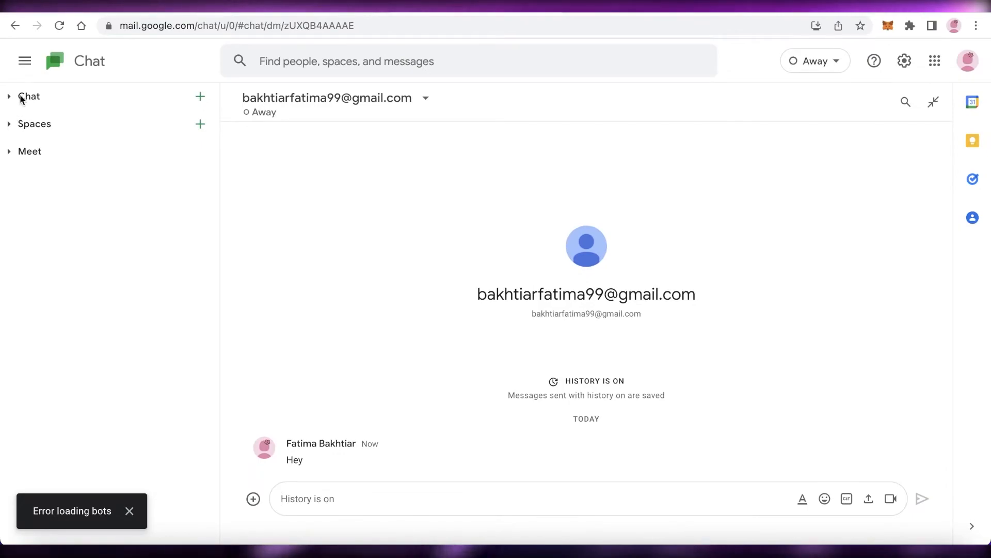
# - Expand the Chat and Spaces lists and open the Side Hustle space
pyautogui.click(10, 96)
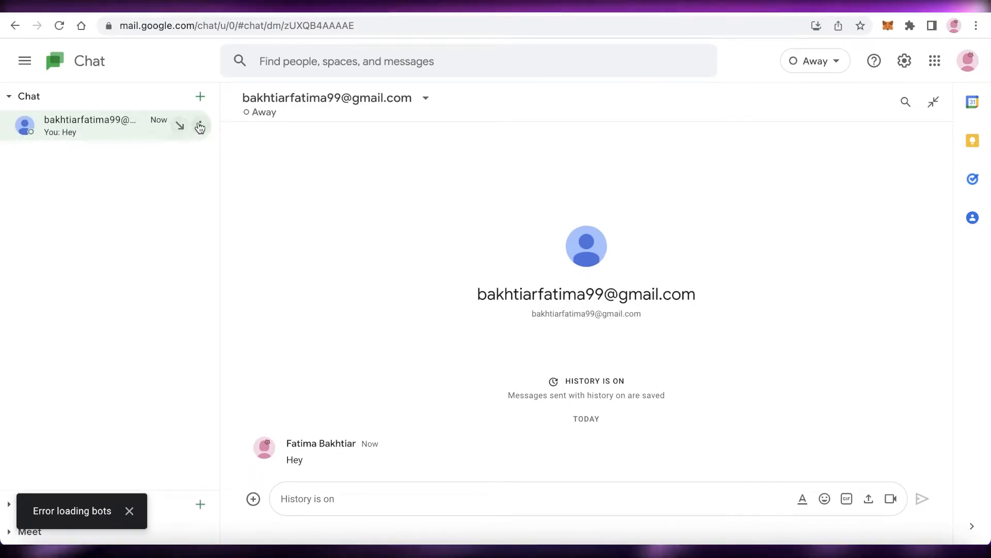
pyautogui.click(199, 127)
pyautogui.click(200, 97)
pyautogui.click(121, 304)
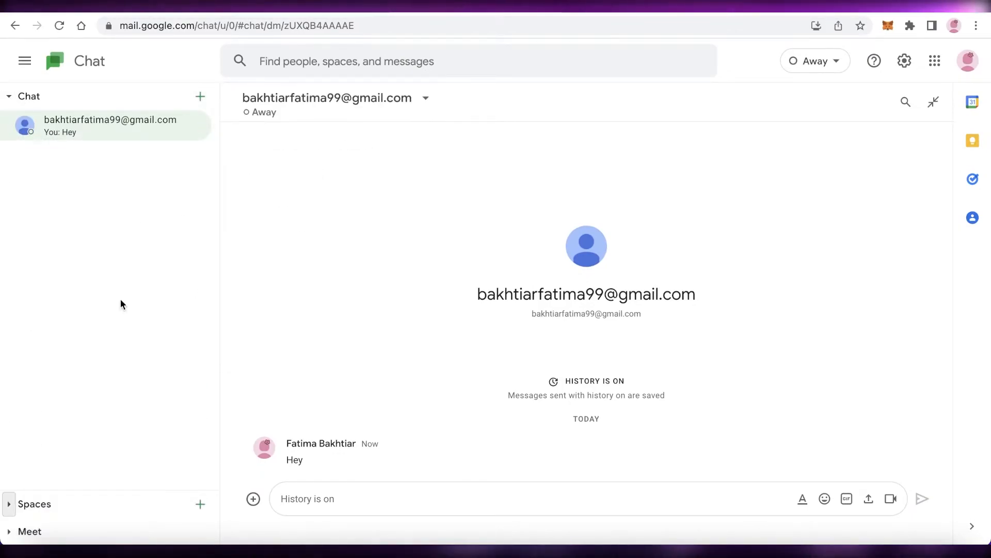
pyautogui.click(11, 506)
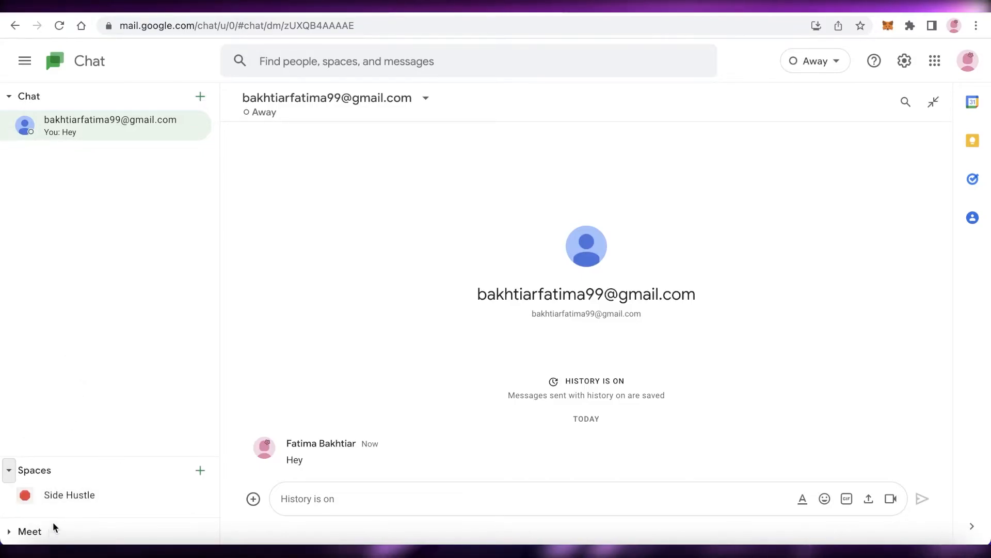
pyautogui.click(67, 496)
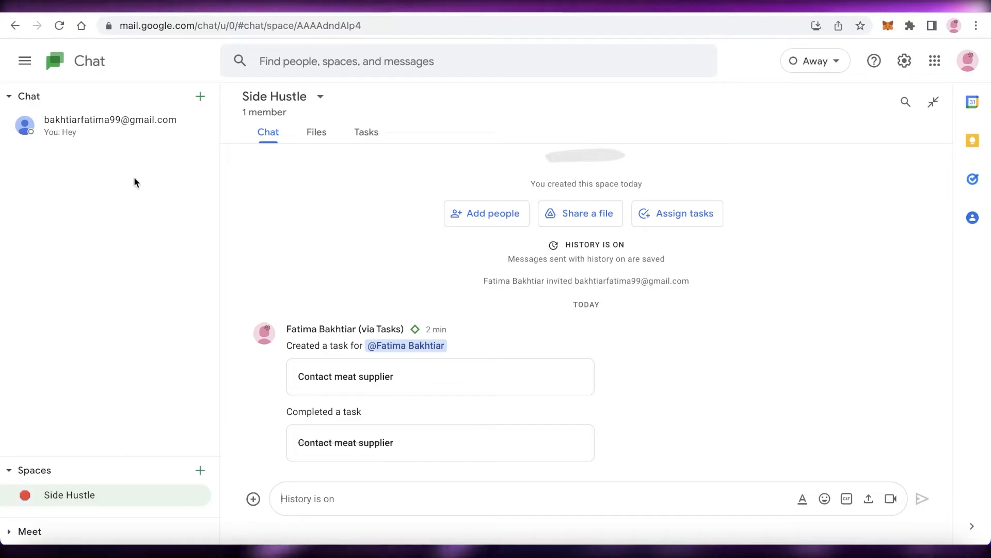
# - Collapse the navigation sidebar and restore it, and expand the Meet section
pyautogui.click(25, 62)
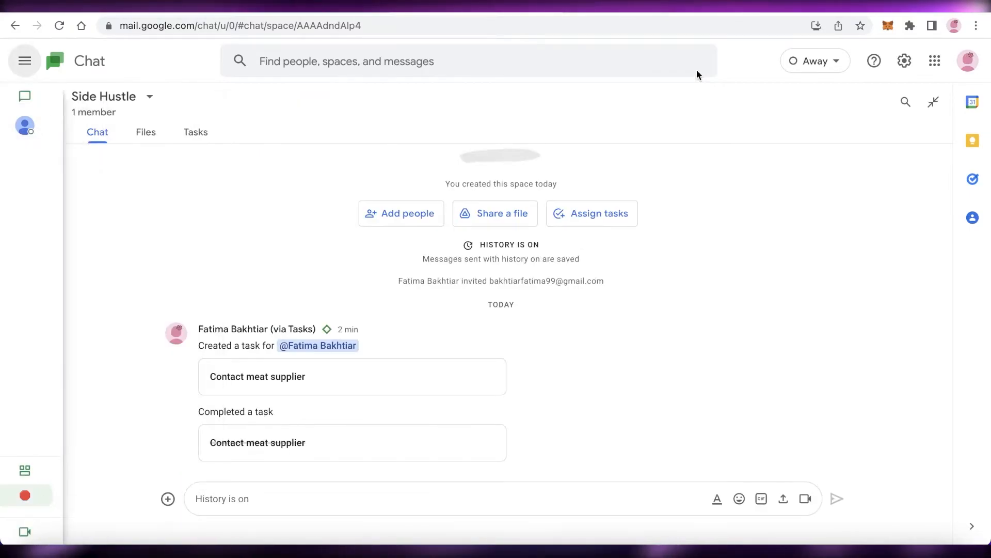
pyautogui.click(25, 61)
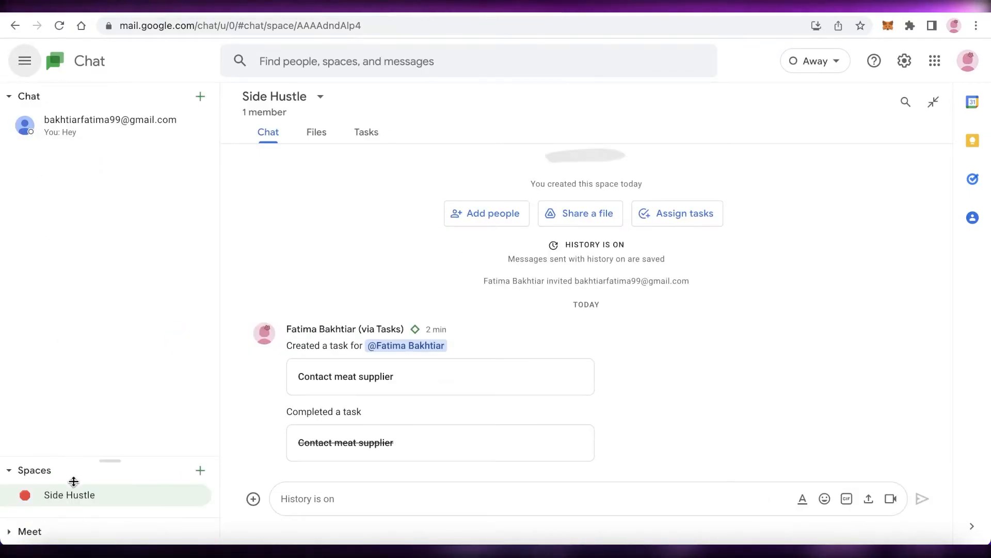
pyautogui.click(16, 532)
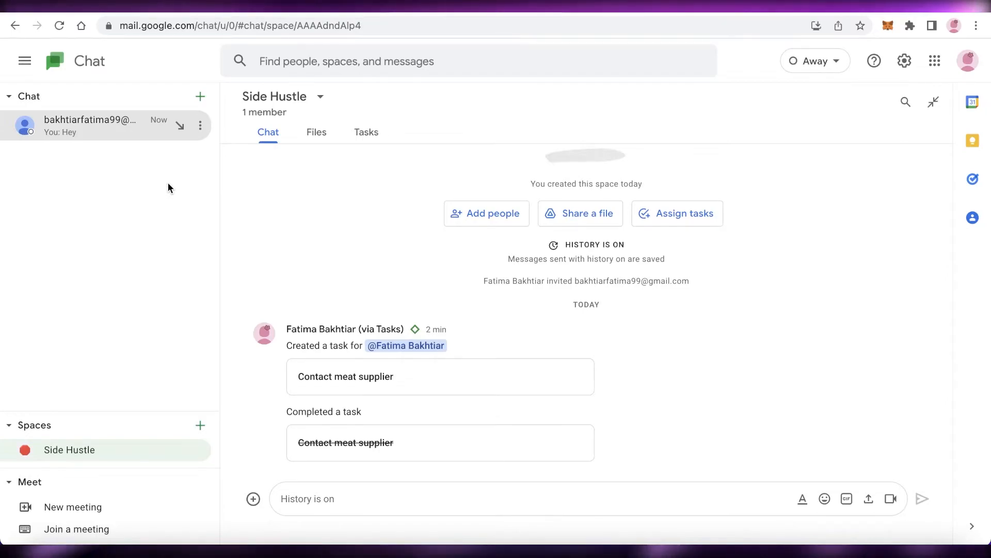
# - Set your availability to Automatic, based on activity
pyautogui.click(791, 69)
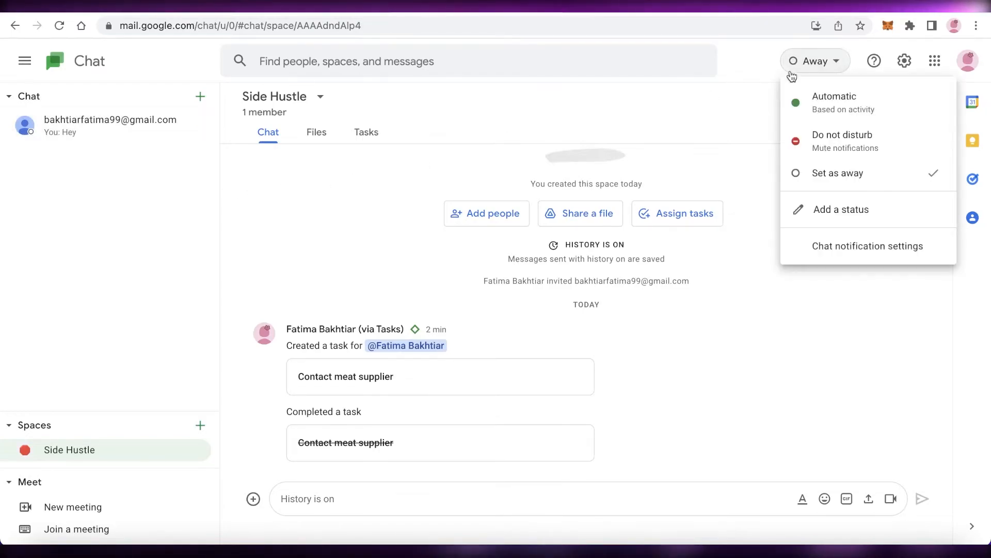
pyautogui.click(803, 105)
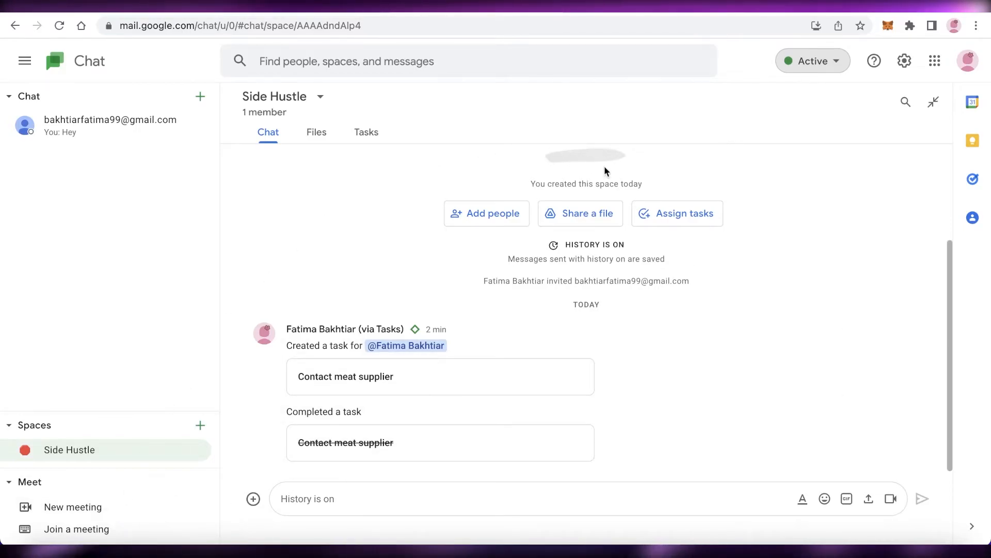
# - View the Side Hustle conversation as a pop-up chat, close it, and reopen the space at full size
pyautogui.click(942, 101)
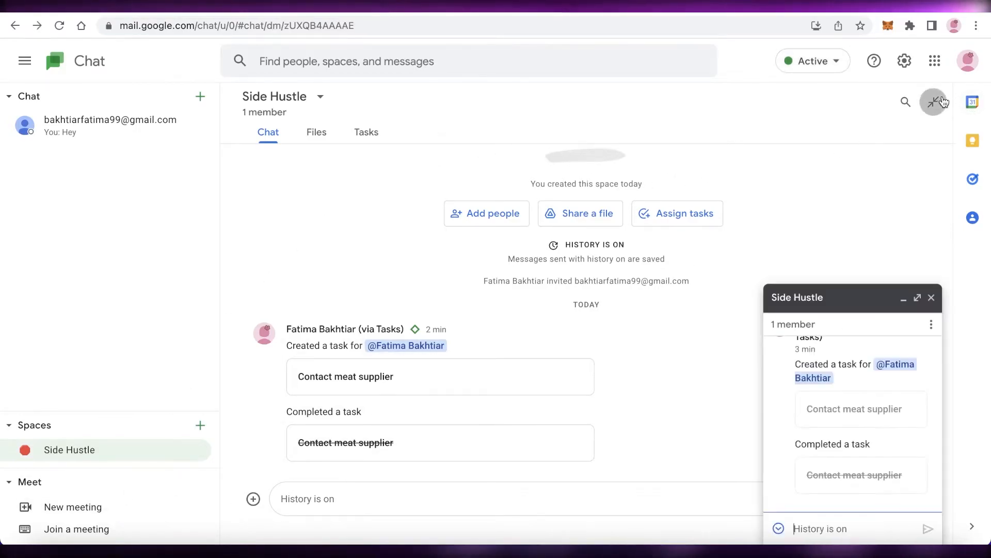
pyautogui.click(931, 297)
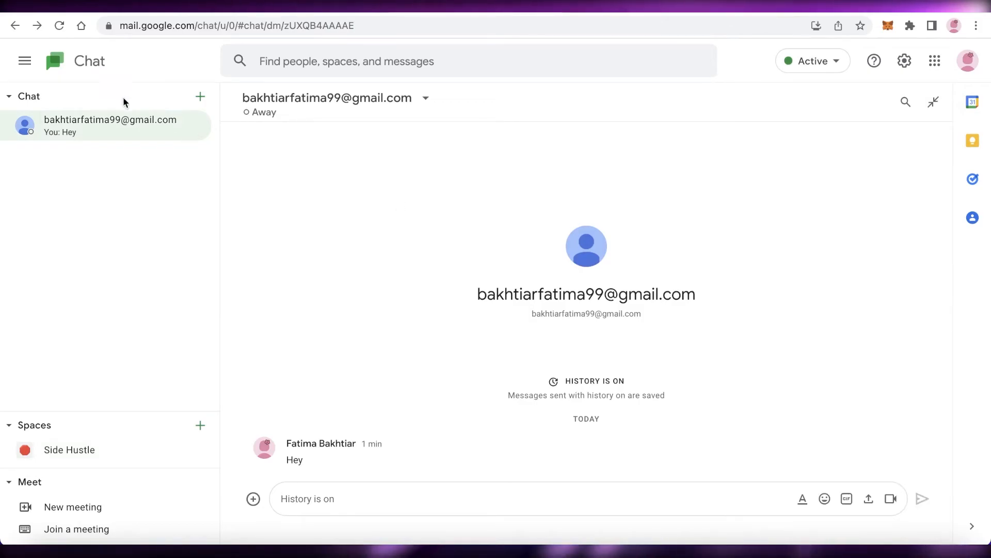
pyautogui.click(9, 96)
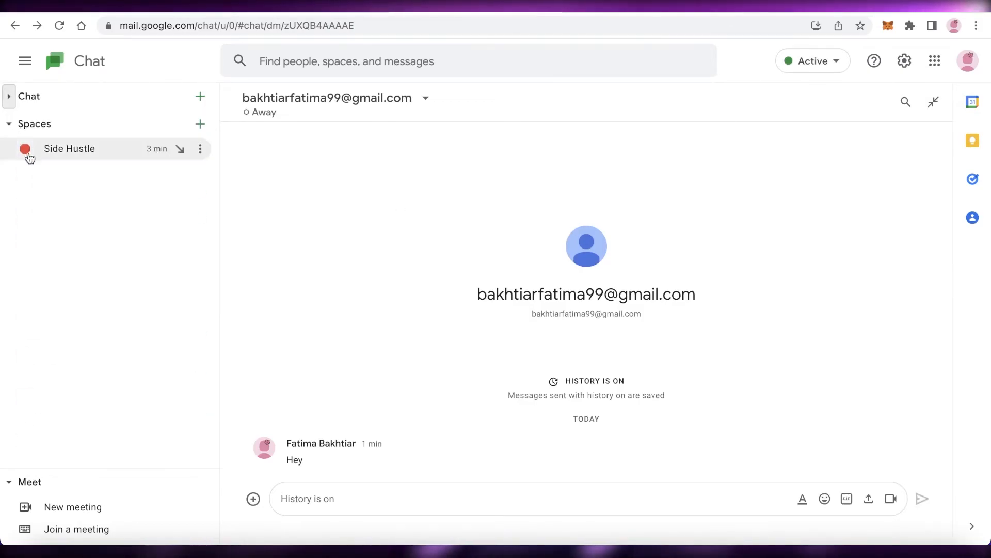
pyautogui.click(30, 156)
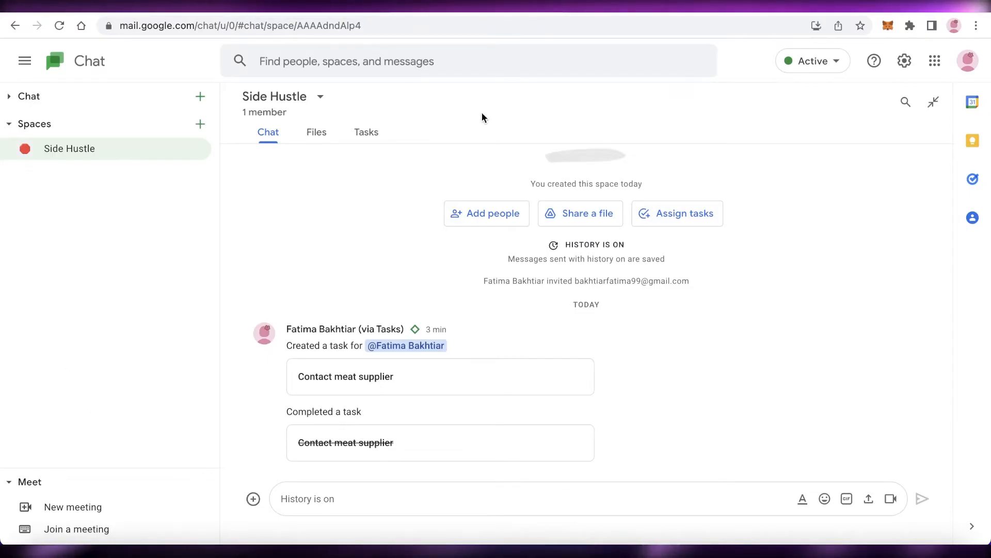
pyautogui.press('XF86AudioMute')
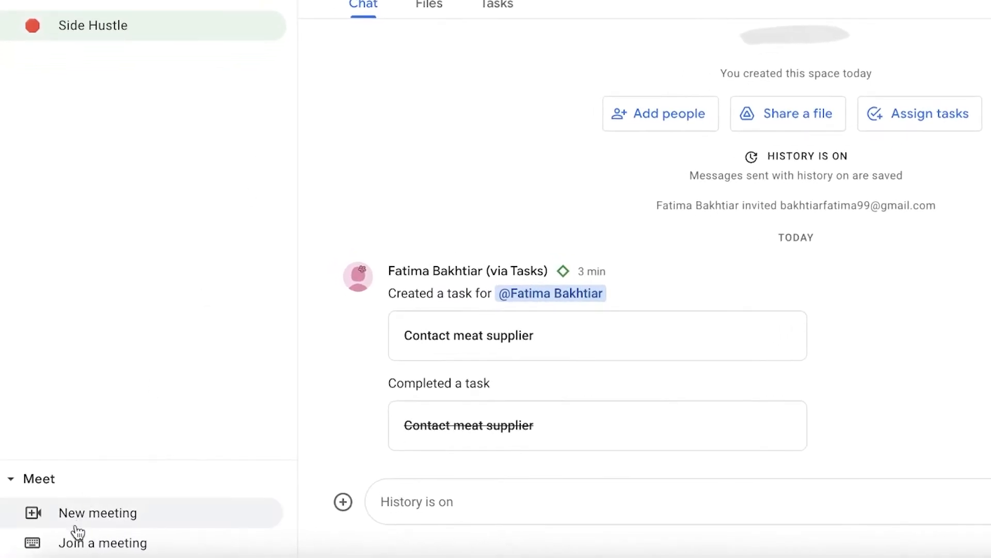
# - View the meeting code form for joining a meeting and the list of Google apps, closing both
pyautogui.click(78, 542)
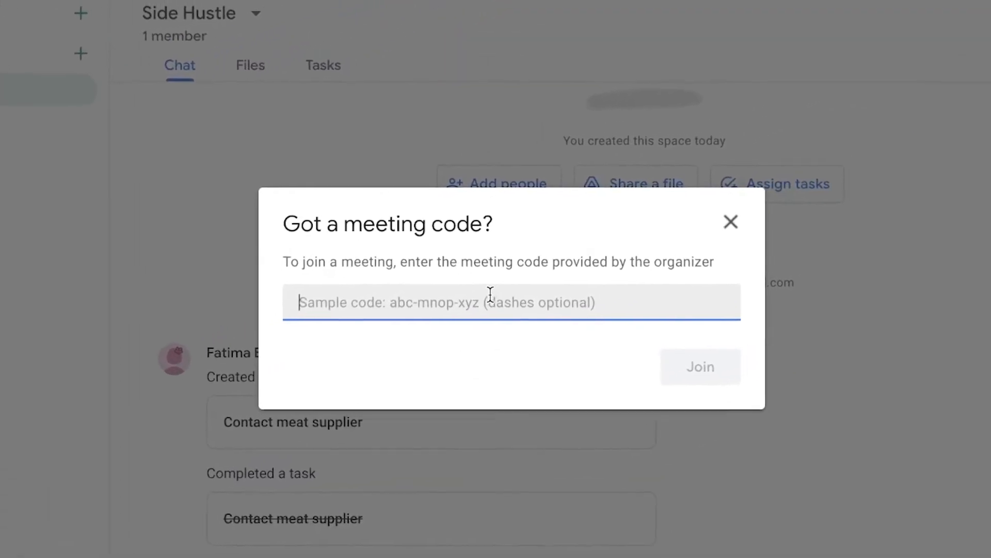
pyautogui.click(733, 220)
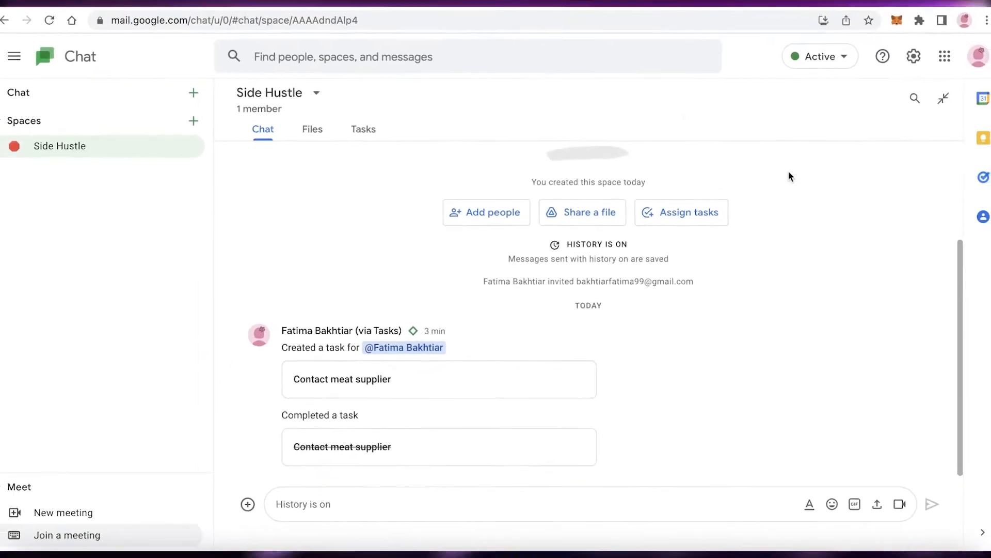
pyautogui.click(948, 55)
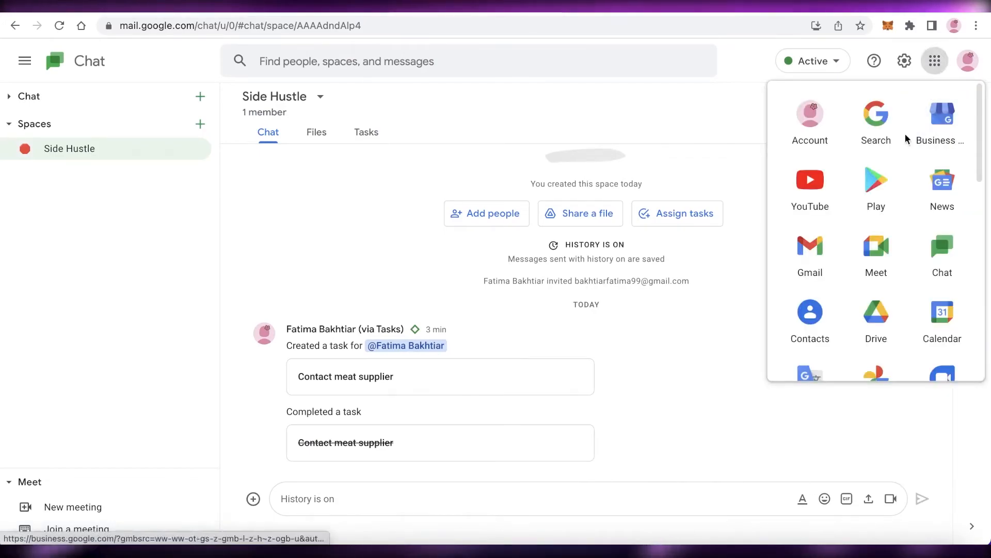
pyautogui.click(203, 208)
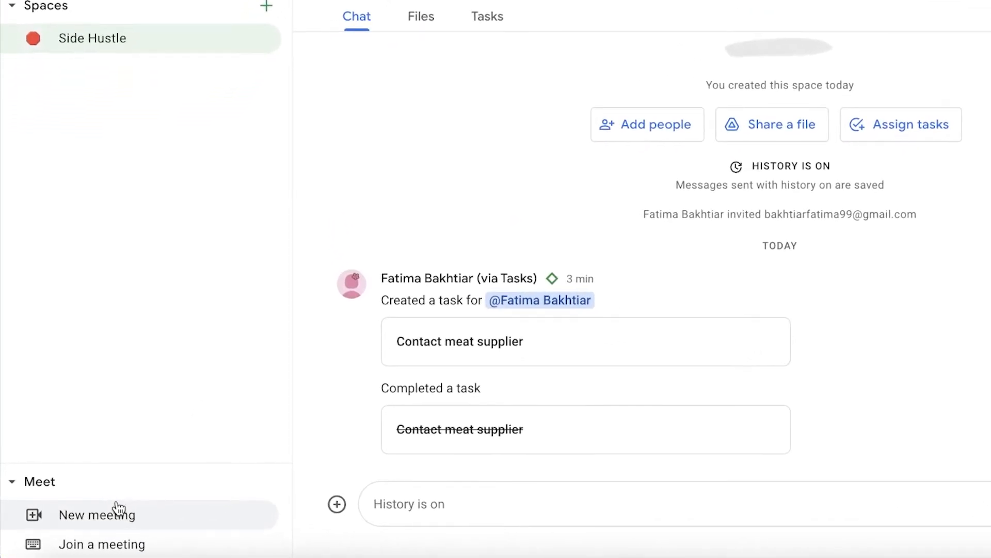
# - Create a new meeting link and close the sharing window without sending an invite or starting the meeting
pyautogui.click(116, 511)
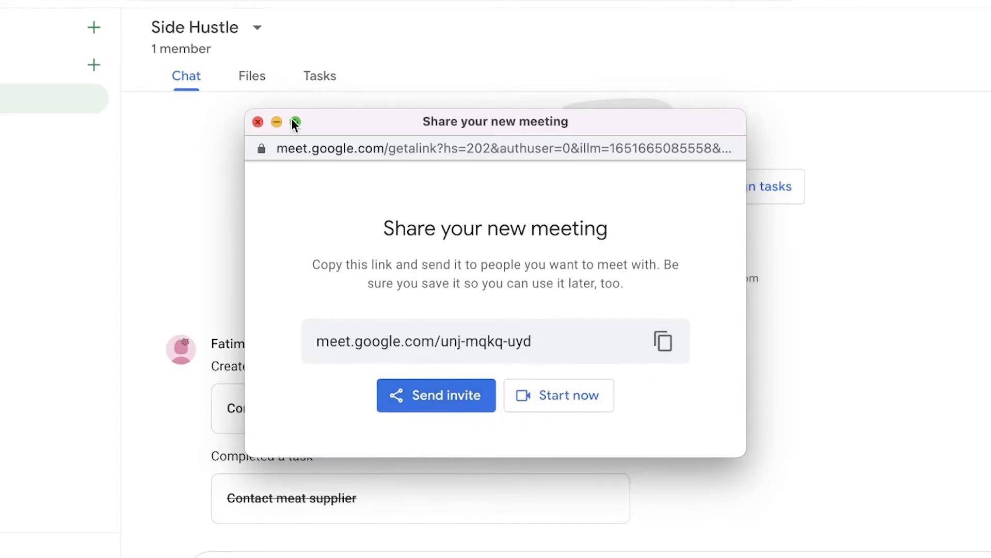
pyautogui.click(258, 122)
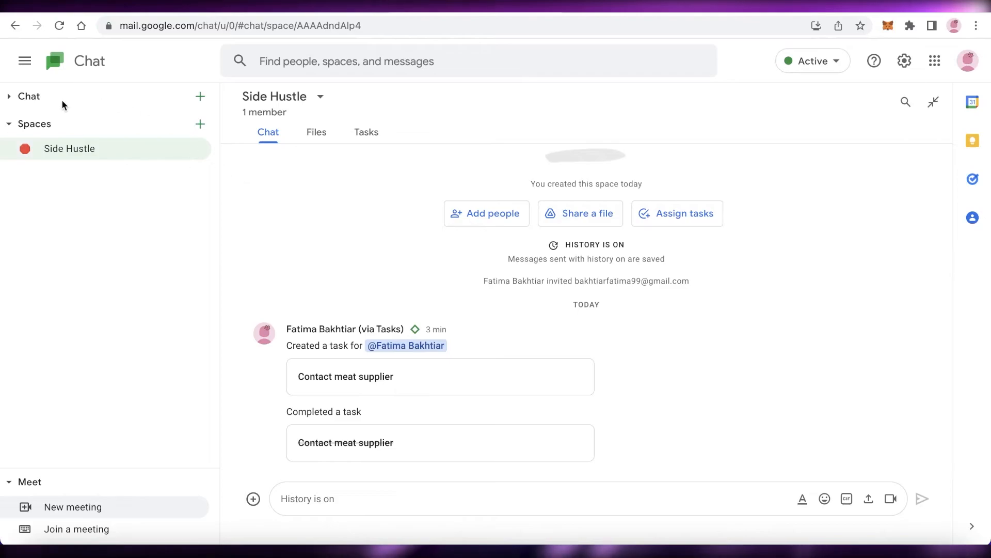
# - Collapse the Spaces and Meet sections, and expand the Spaces and Chat lists to review how conversations are organized
pyautogui.click(10, 125)
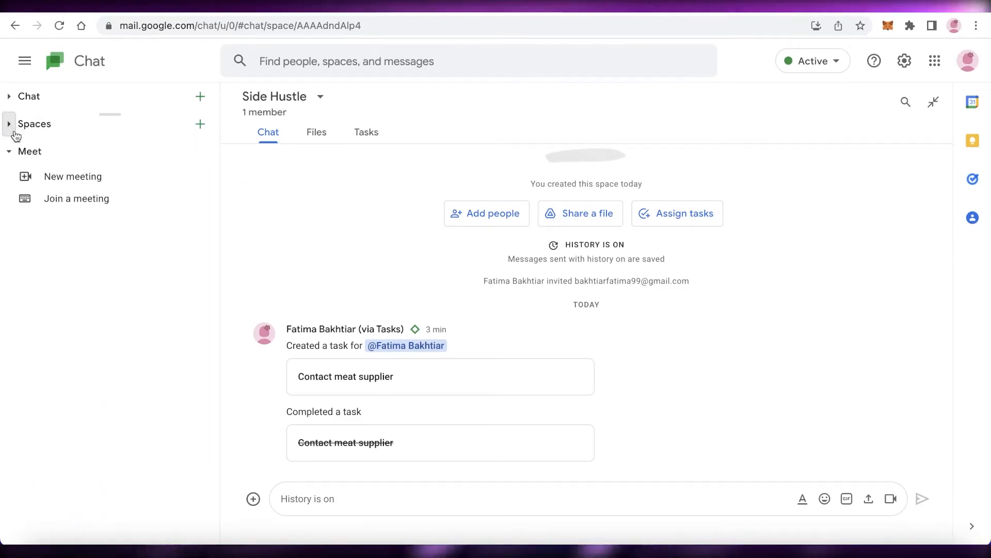
pyautogui.click(9, 153)
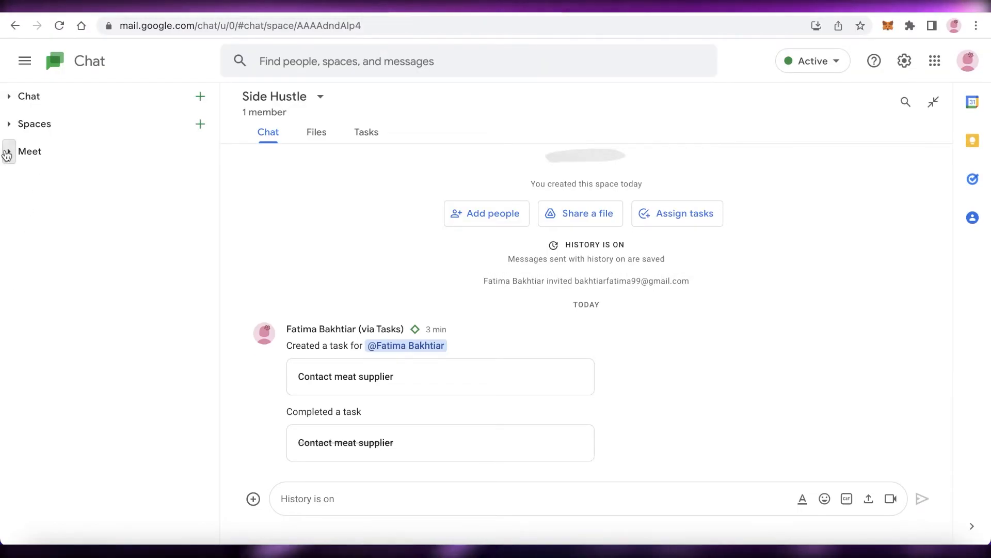
pyautogui.click(7, 125)
pyautogui.click(8, 99)
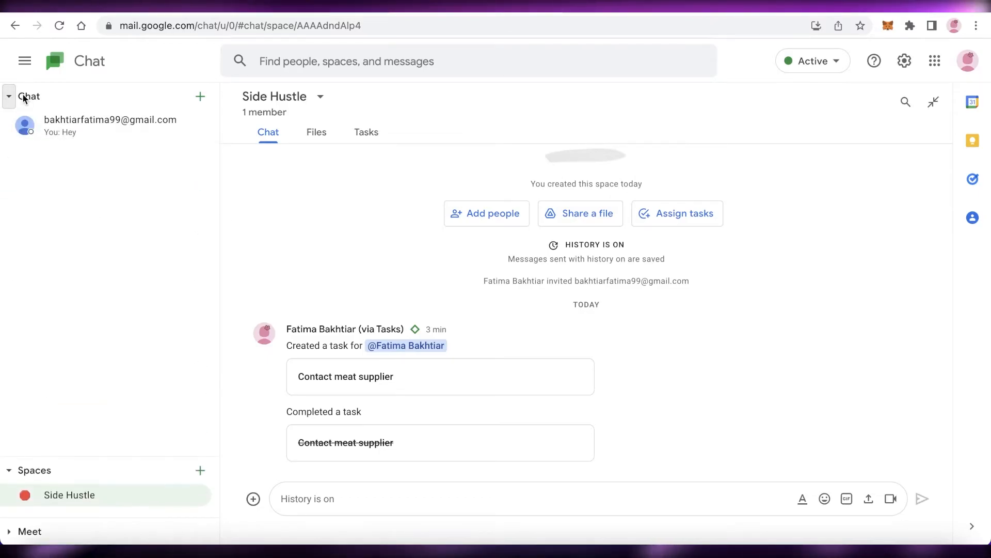
pyautogui.click(9, 97)
pyautogui.click(21, 156)
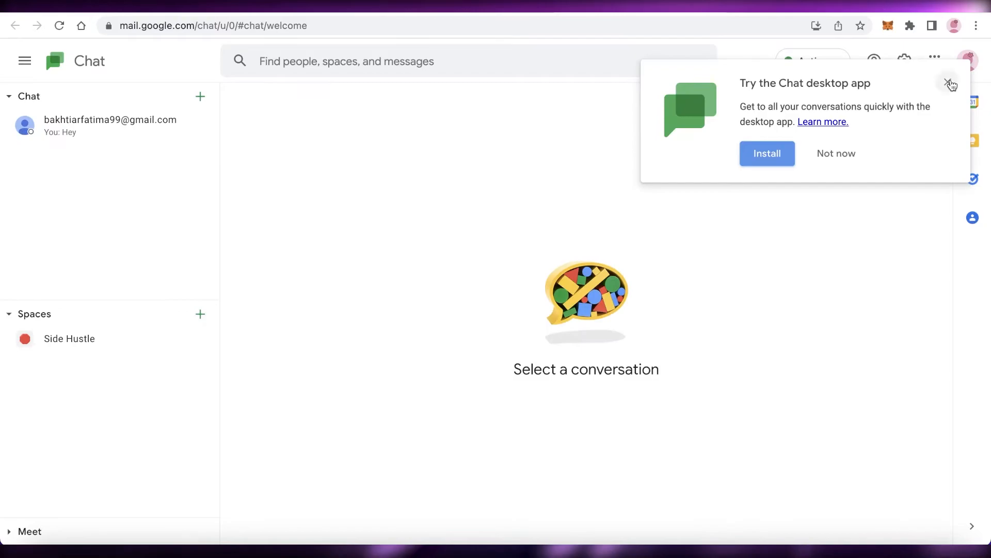
# - Dismiss the desktop app prompt and view the availability status options without changing the status
pyautogui.click(949, 83)
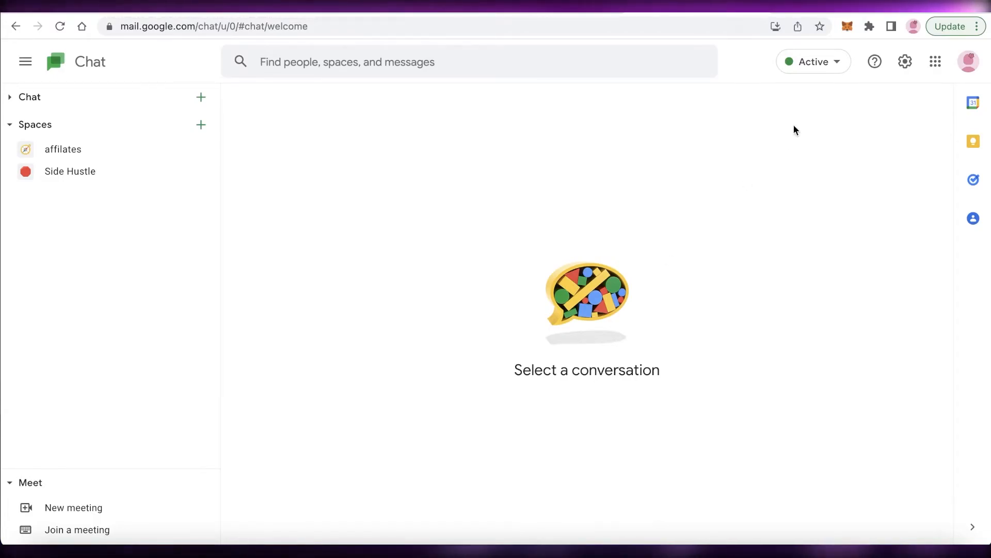
pyautogui.click(825, 64)
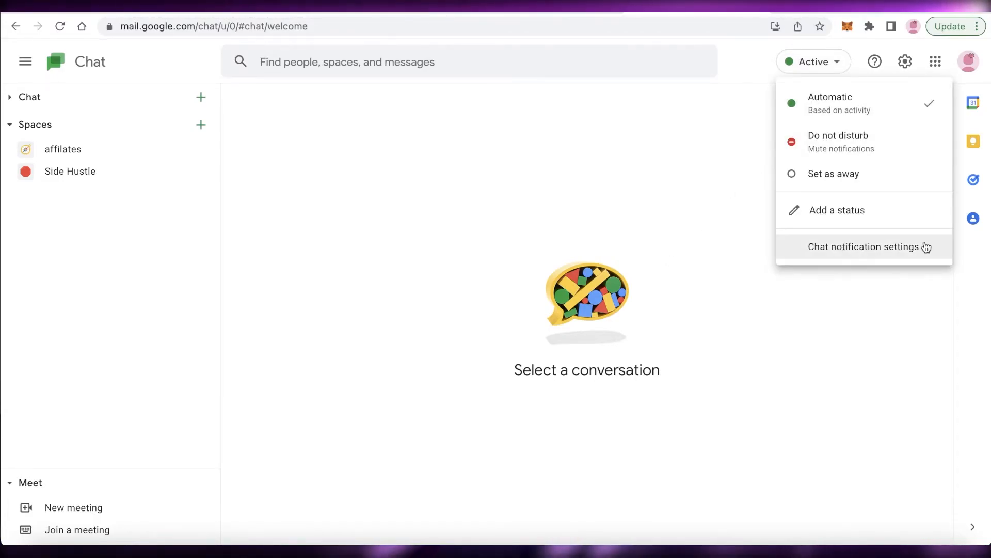
pyautogui.click(358, 388)
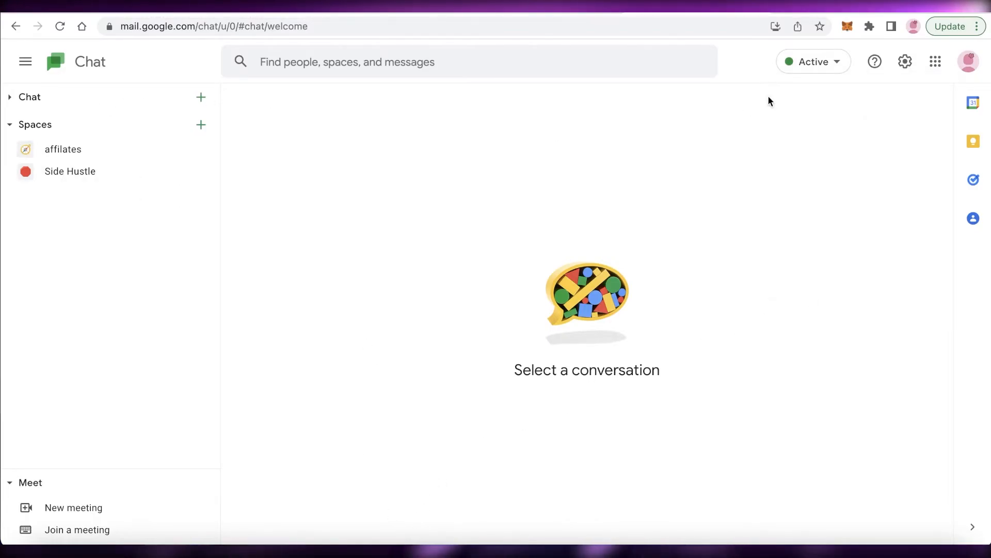
# - Open the chat settings, switch the theme to Dark Mode, and set it back to Light Mode
pyautogui.click(905, 62)
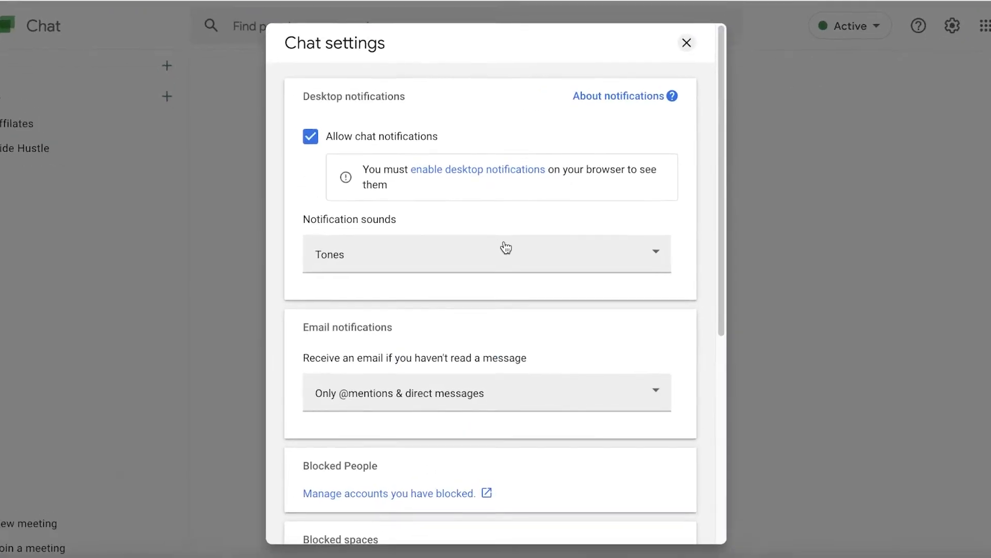
pyautogui.scroll(-5, 506, 248)
pyautogui.click(357, 465)
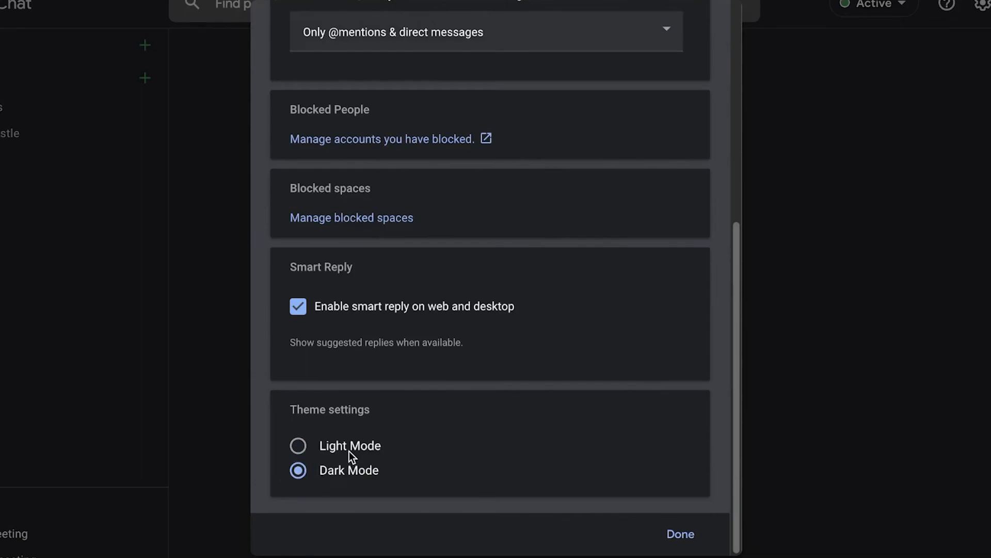
pyautogui.click(349, 451)
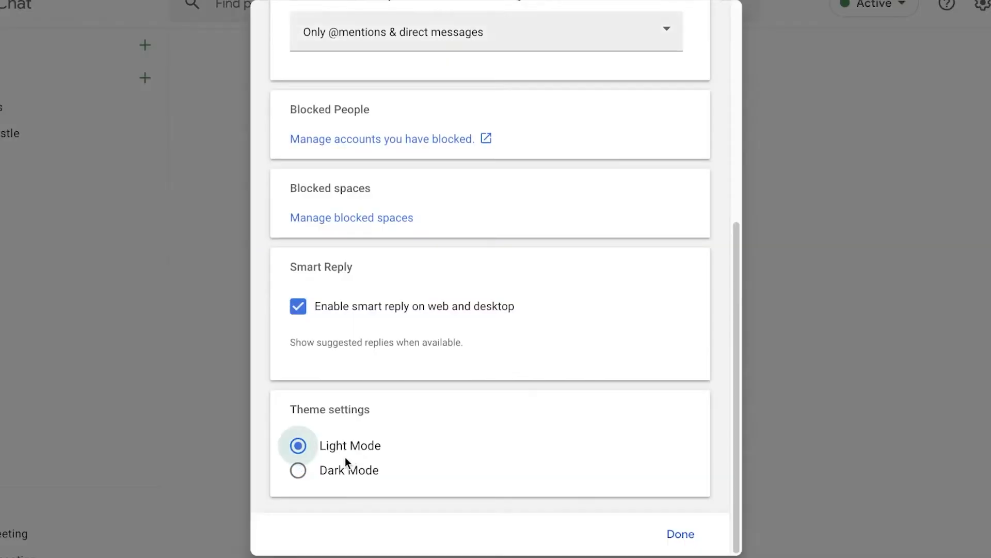
# - Review the smart reply, blocked spaces, blocked people, email and desktop notification settings
pyautogui.scroll(1, 437, 345)
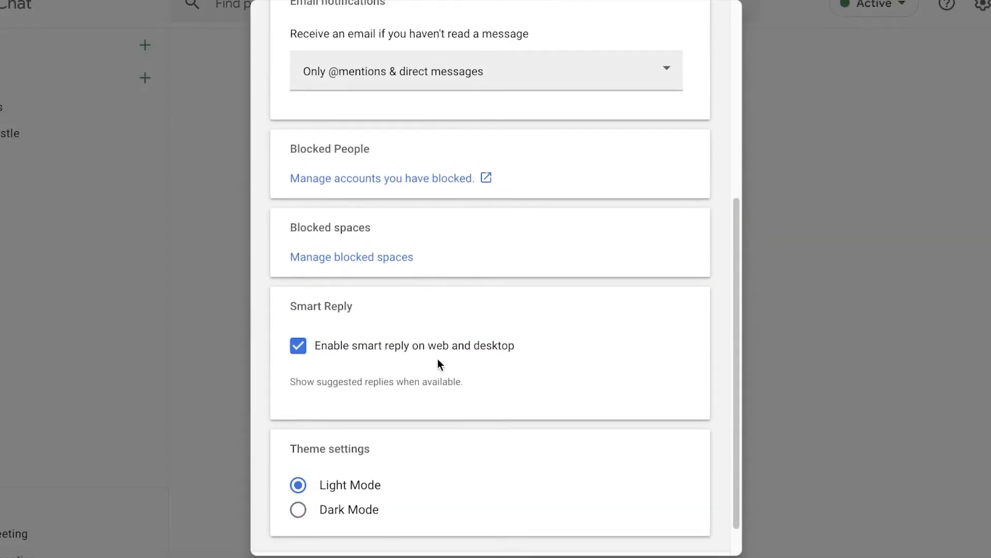
pyautogui.scroll(3, 434, 361)
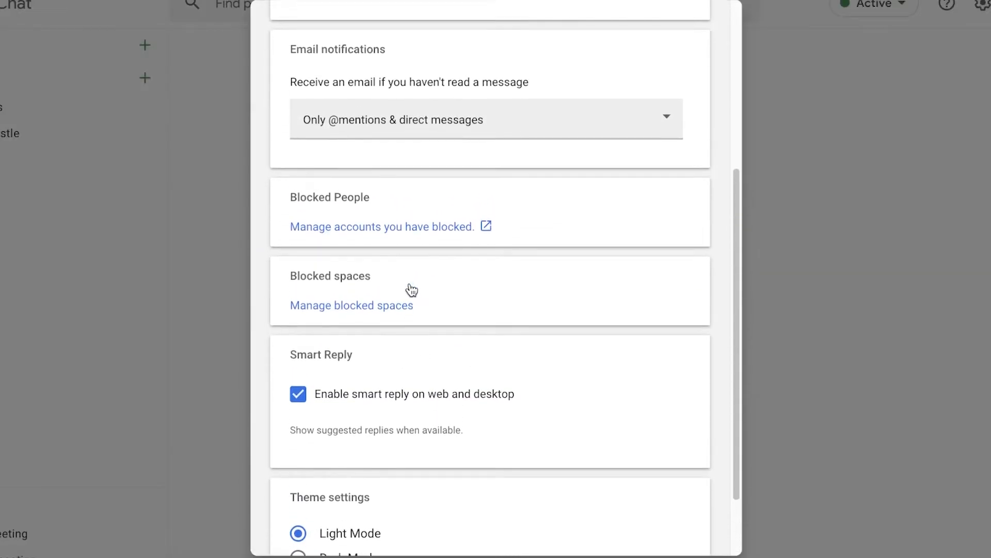
pyautogui.scroll(5, 480, 184)
pyautogui.click(458, 241)
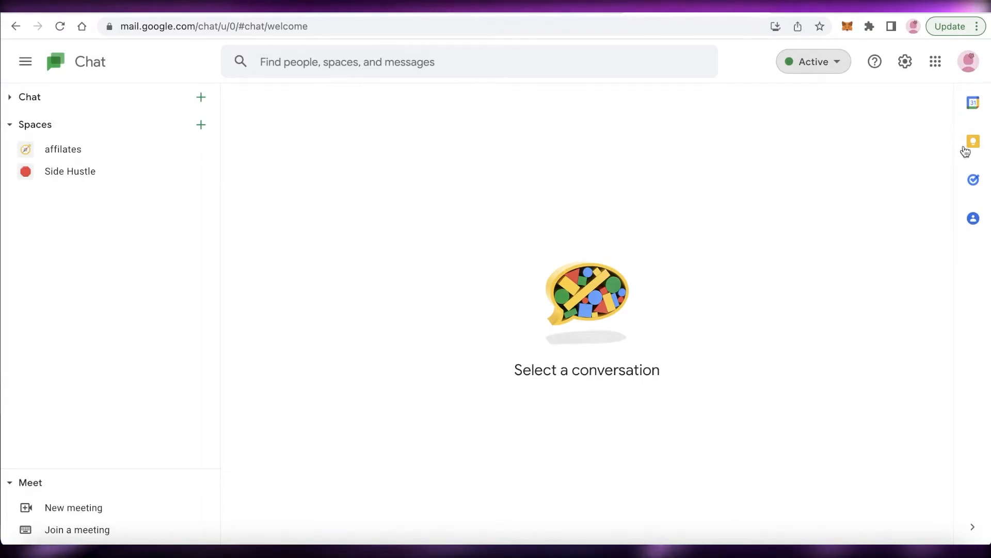
# - Open the Tasks side panel to view the available task lists, and open the Side Hustle space
pyautogui.click(973, 180)
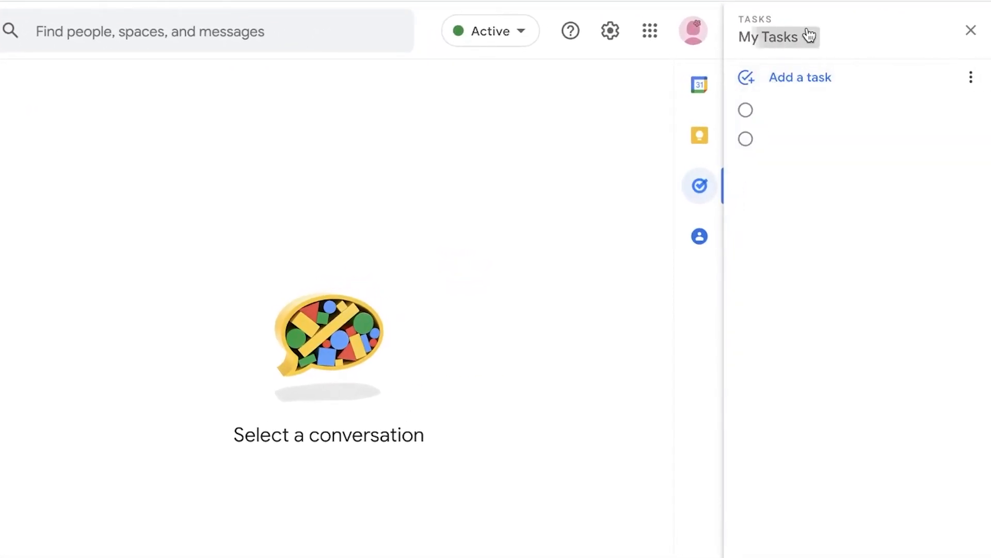
pyautogui.click(809, 36)
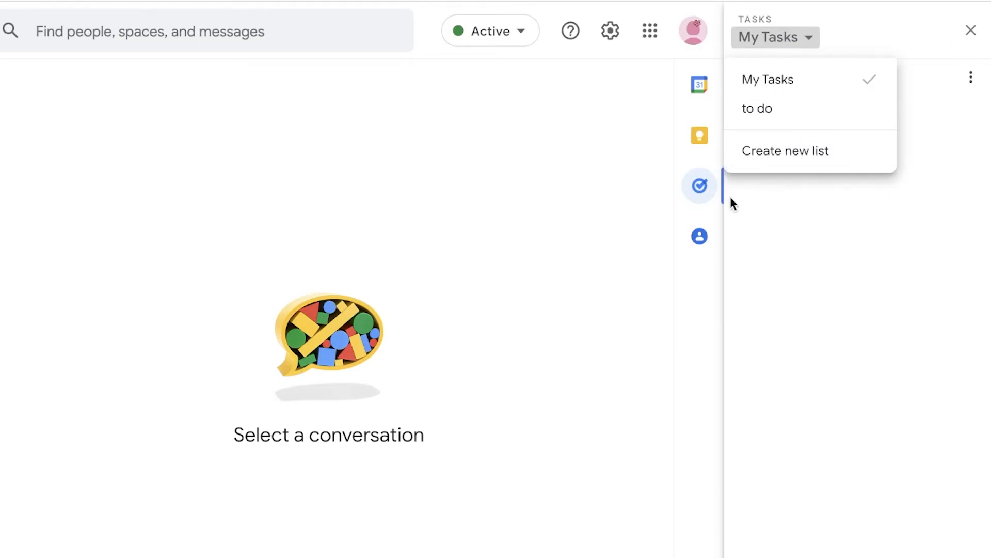
pyautogui.click(1, 248)
pyautogui.click(1, 217)
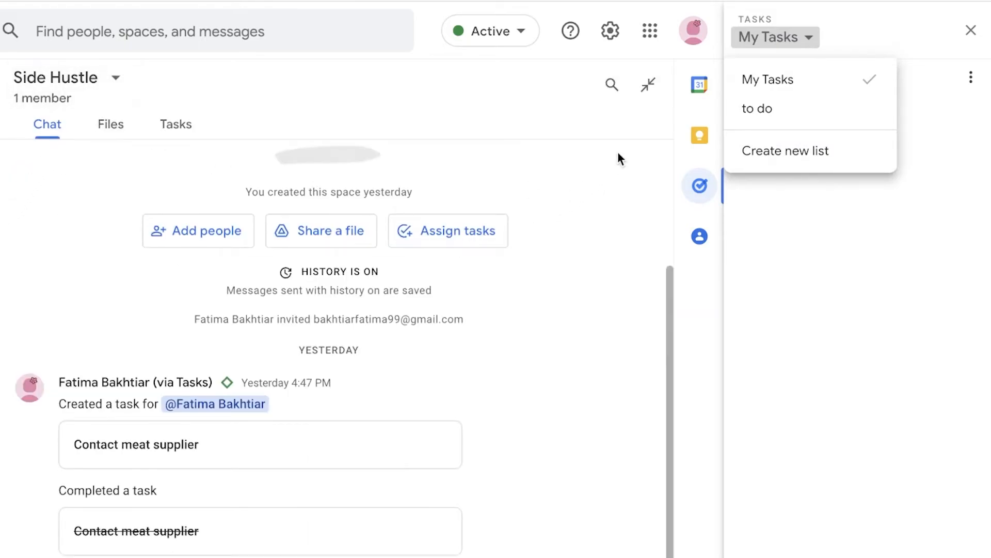
# - Show the "to do" task list and return to the My Tasks list
pyautogui.click(783, 21)
pyautogui.click(779, 37)
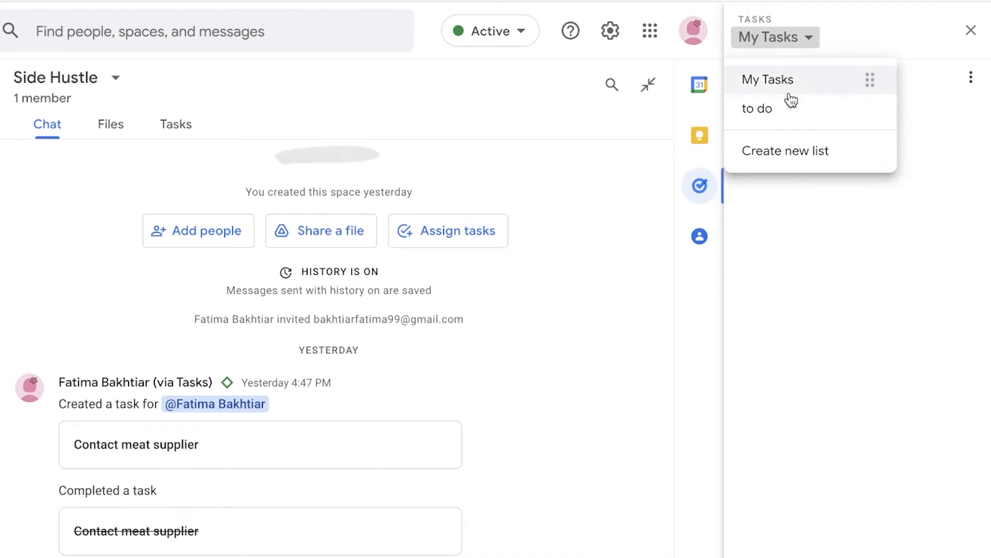
pyautogui.click(783, 106)
pyautogui.click(758, 46)
pyautogui.click(754, 79)
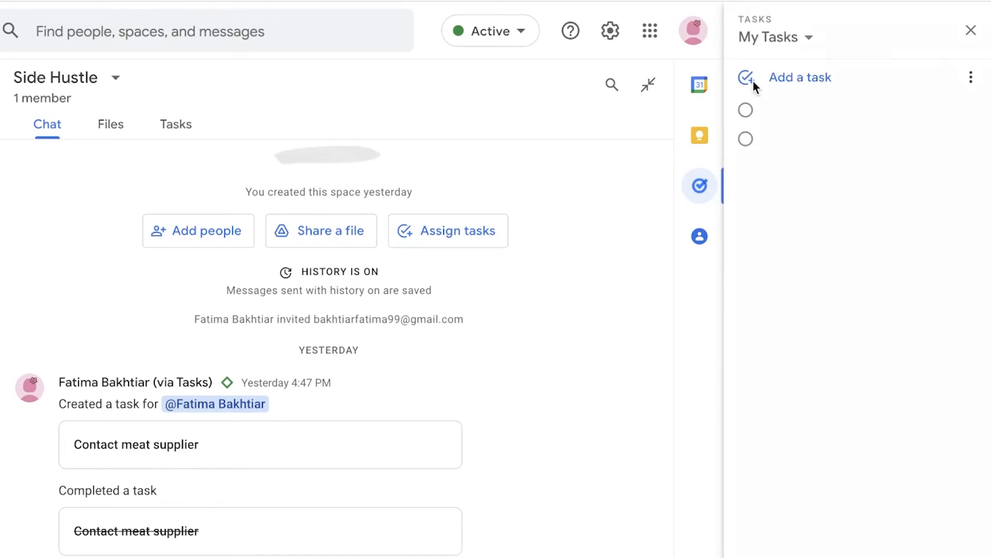
# - View the list choices including Create new list, and close the Tasks side panel
pyautogui.click(799, 38)
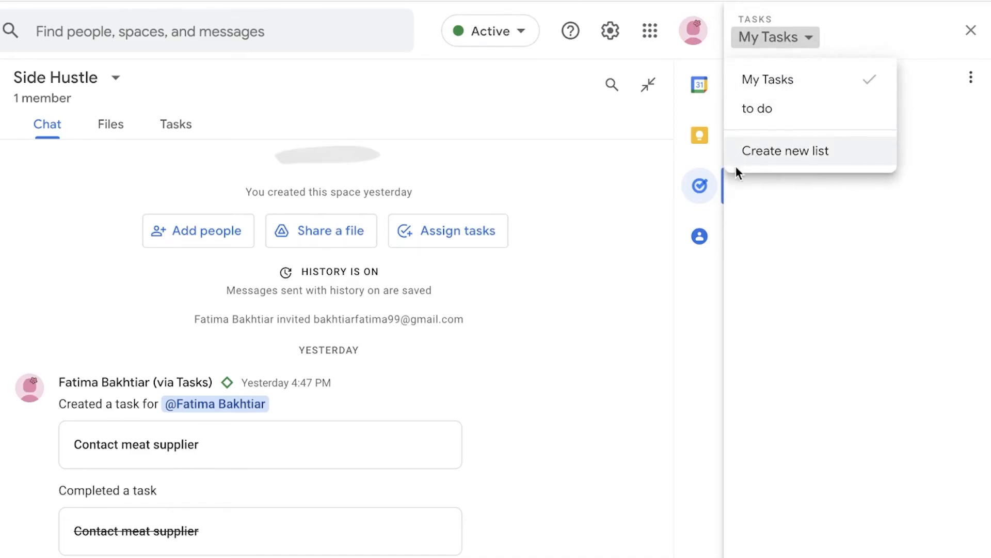
pyautogui.click(762, 219)
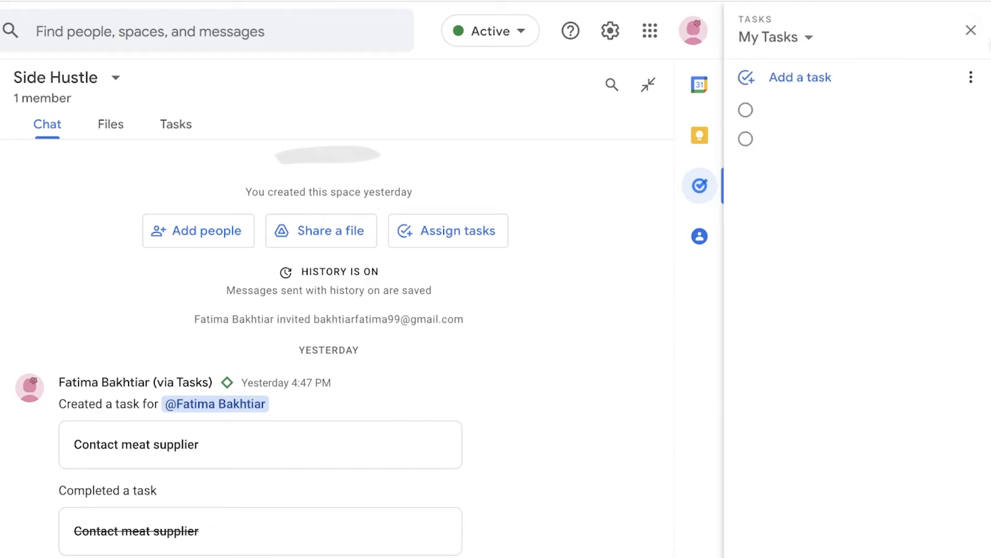
pyautogui.click(970, 29)
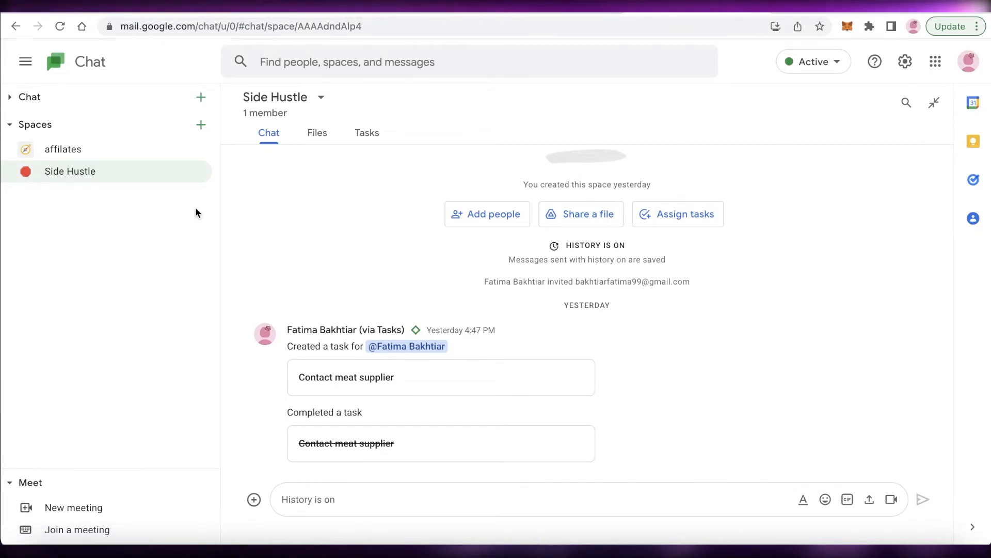
# - Switch between the Side Hustle space in Google Chat and the server in Discord to compare their layouts
pyautogui.scroll(2, 265, 199)
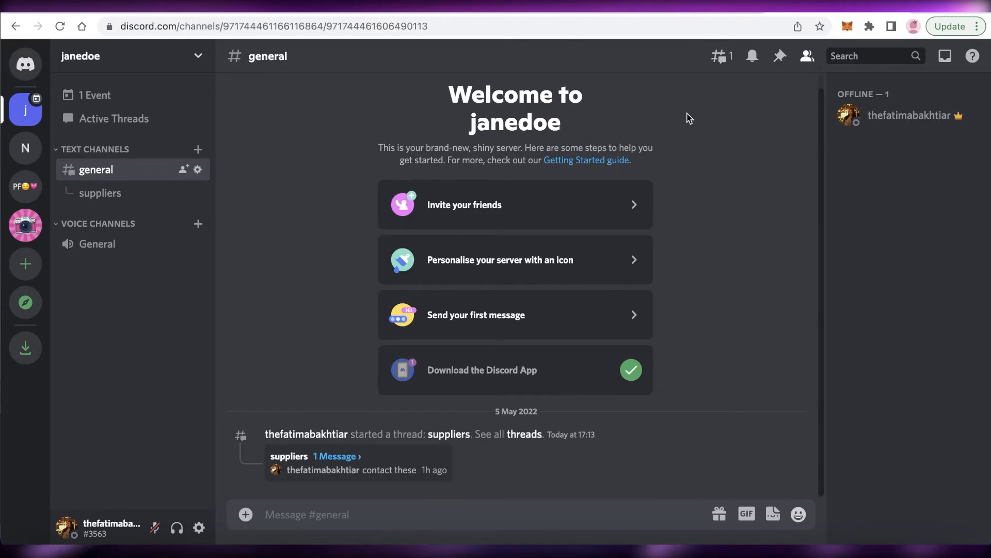
pyautogui.click(699, 11)
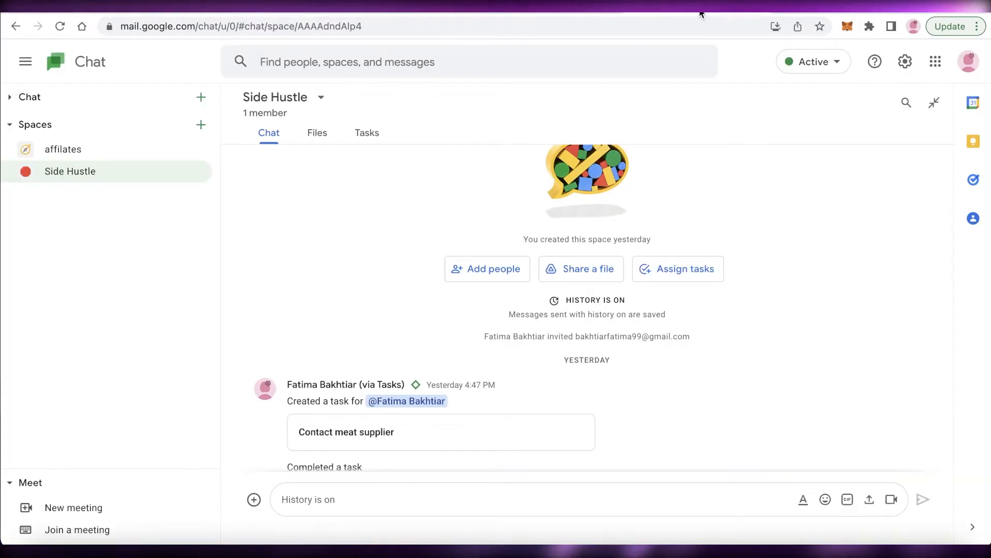
pyautogui.click(806, 12)
pyautogui.click(665, 12)
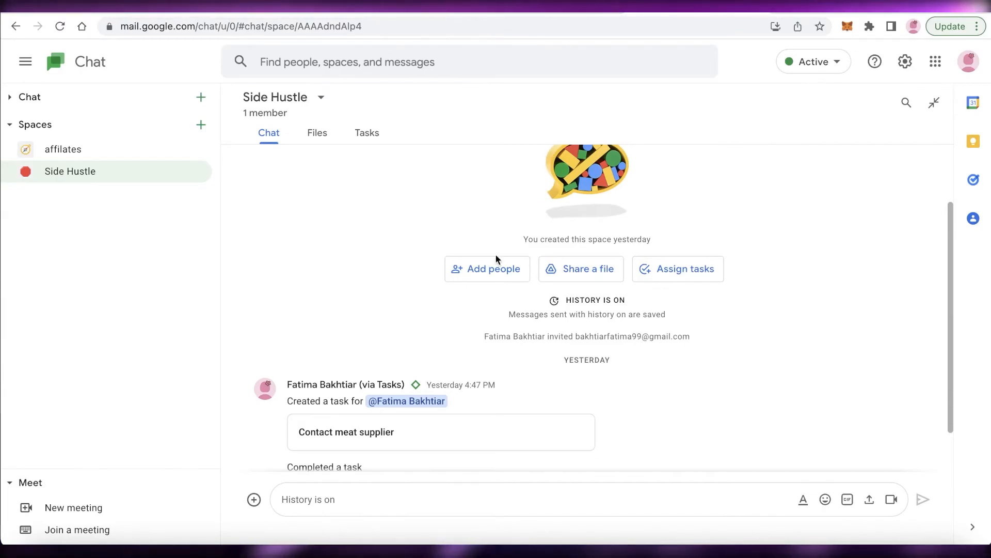
pyautogui.scroll(-1, 331, 277)
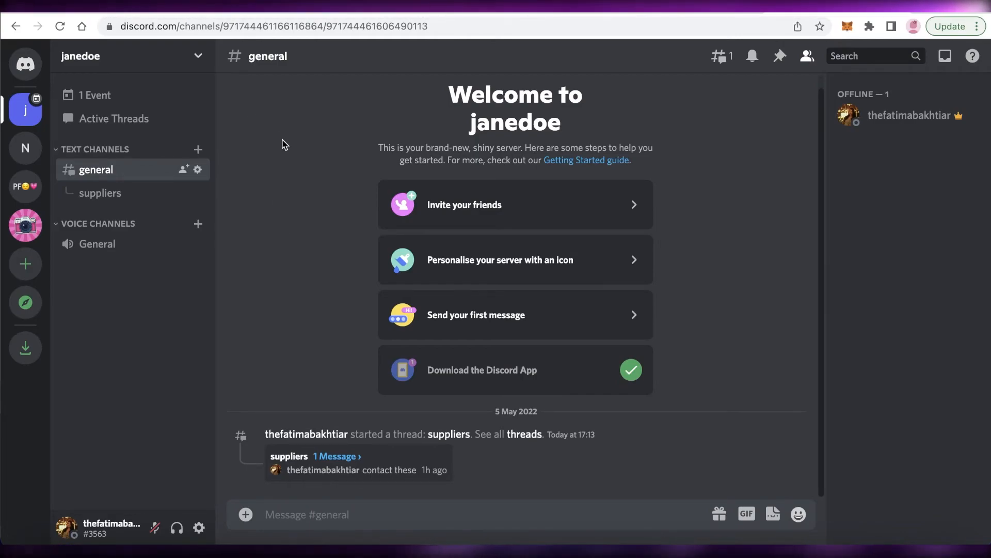
# - View the Discord server's options, and switch between the NFTS server and the first server
pyautogui.click(198, 56)
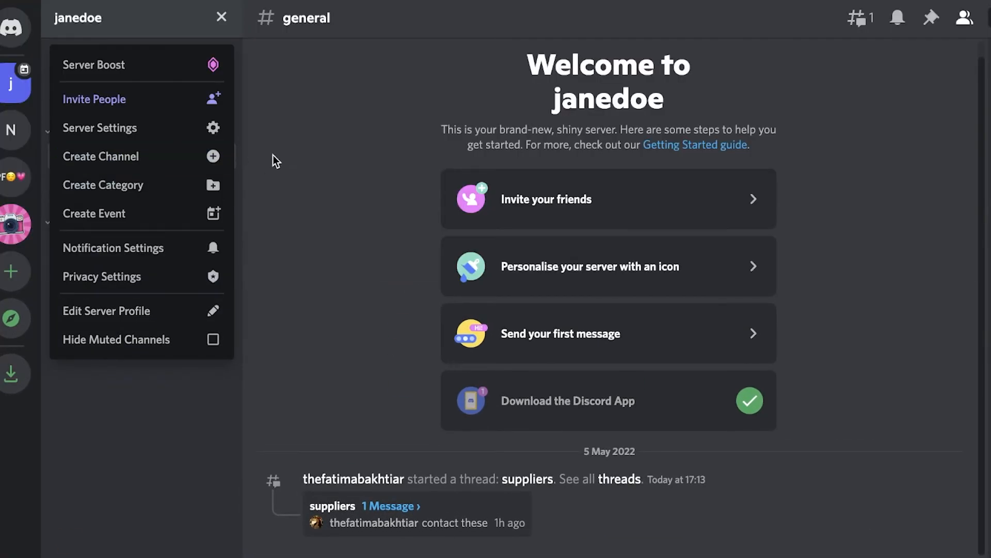
pyautogui.click(292, 162)
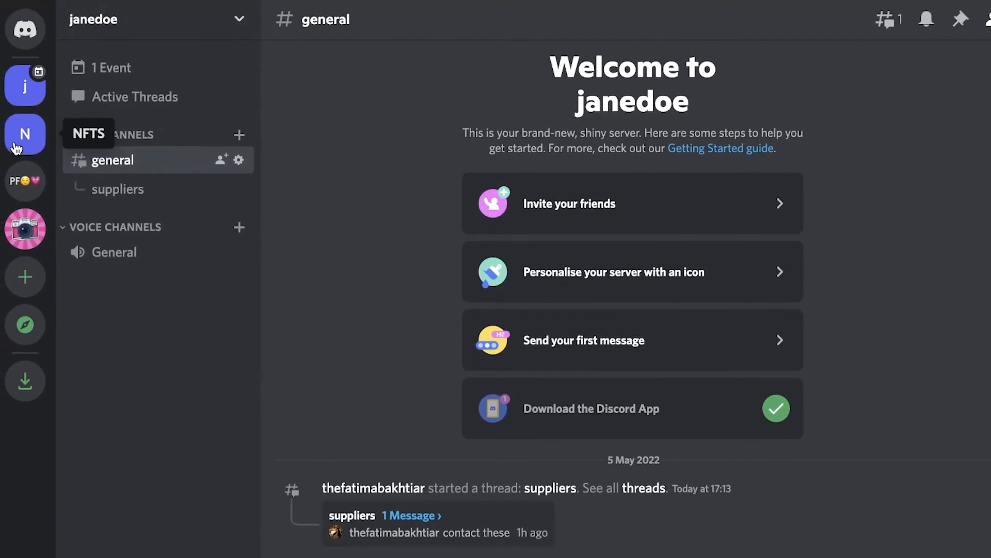
pyautogui.click(11, 130)
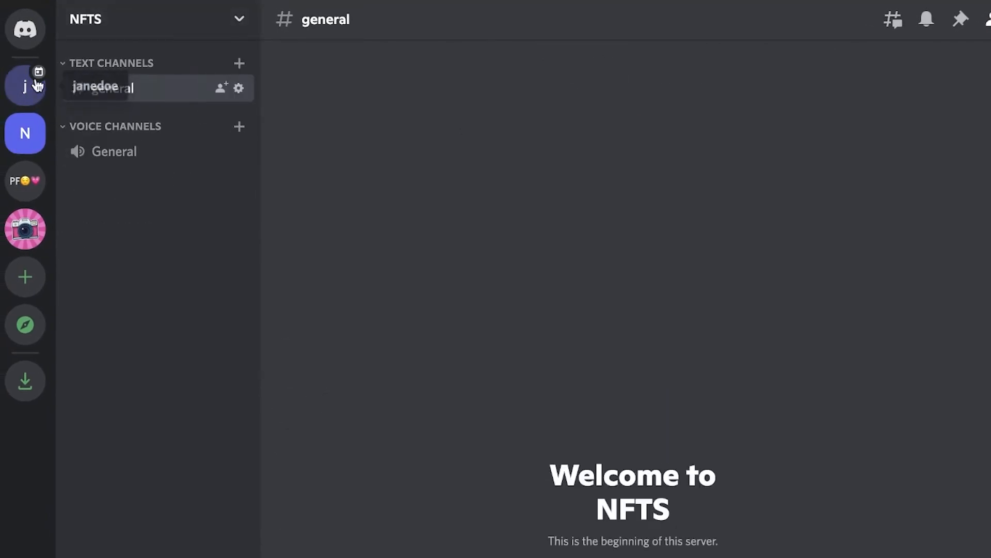
pyautogui.click(37, 85)
pyautogui.click(26, 126)
pyautogui.click(23, 84)
# - View the general channel's threads, notification options and pinned messages, and open the suppliers thread
pyautogui.click(898, 22)
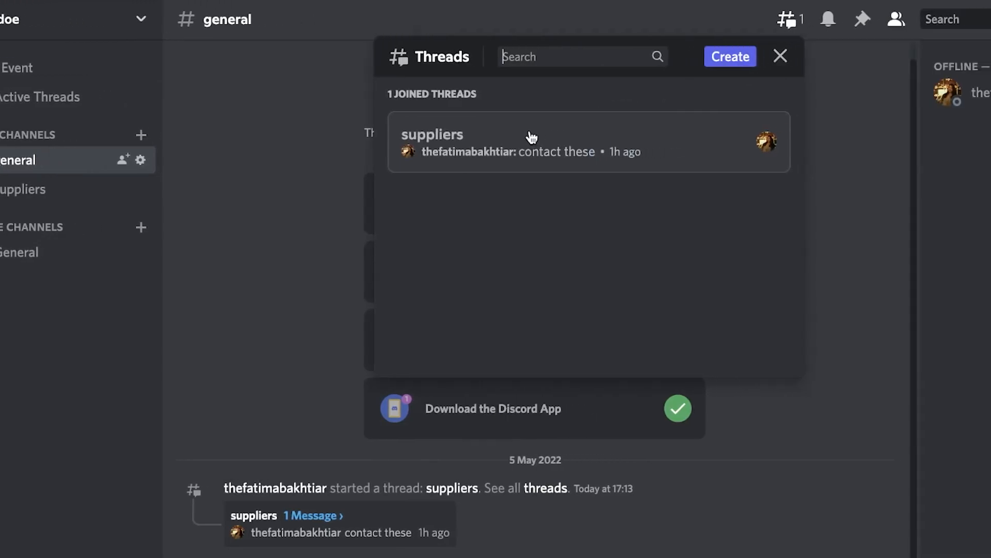
pyautogui.click(697, 22)
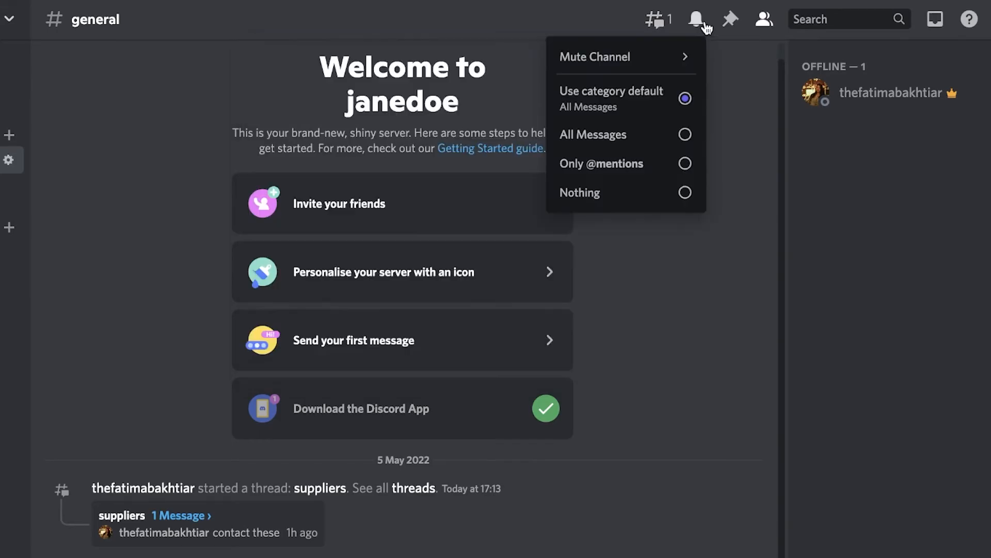
pyautogui.click(728, 26)
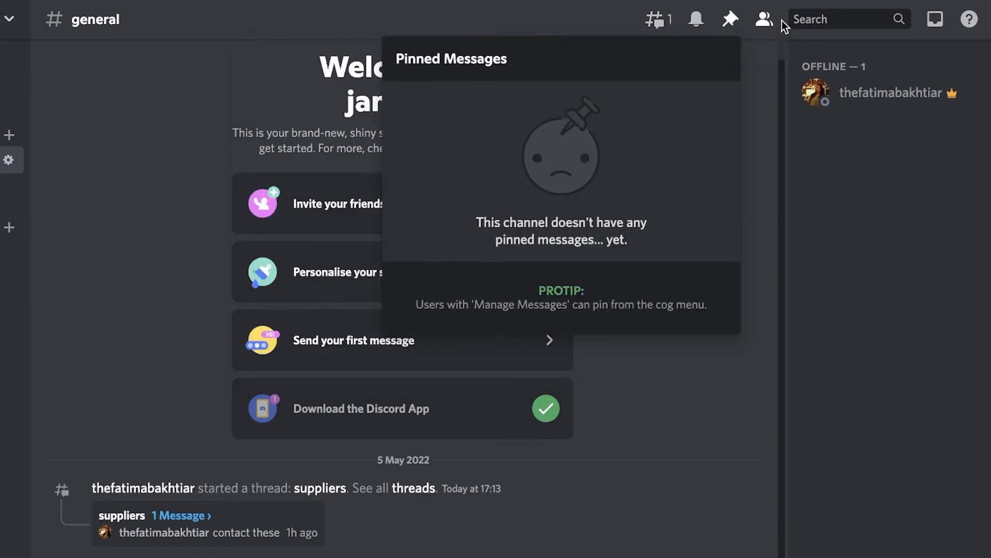
pyautogui.click(15, 191)
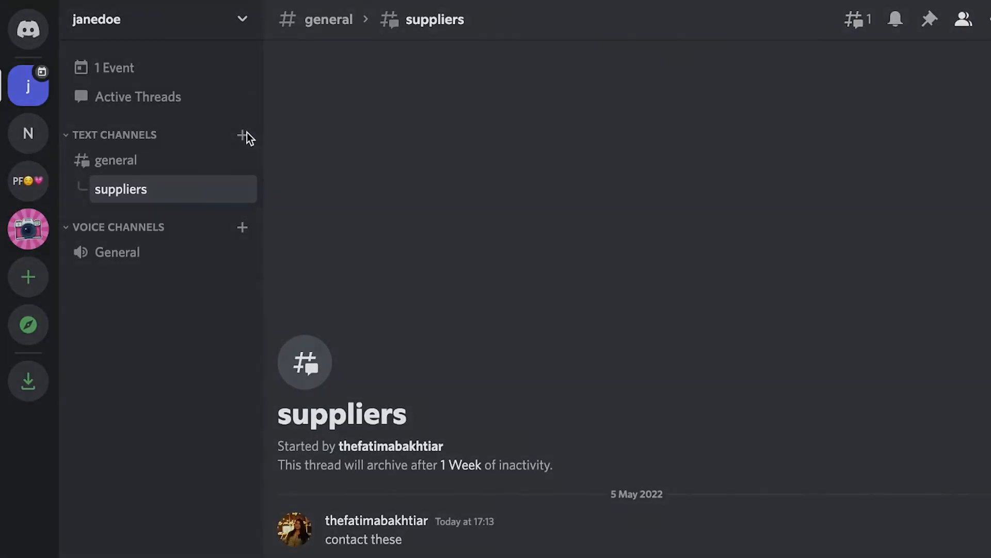
# - Examine the new text channel form with Private Channel enabled, and close it without creating a channel
pyautogui.click(243, 135)
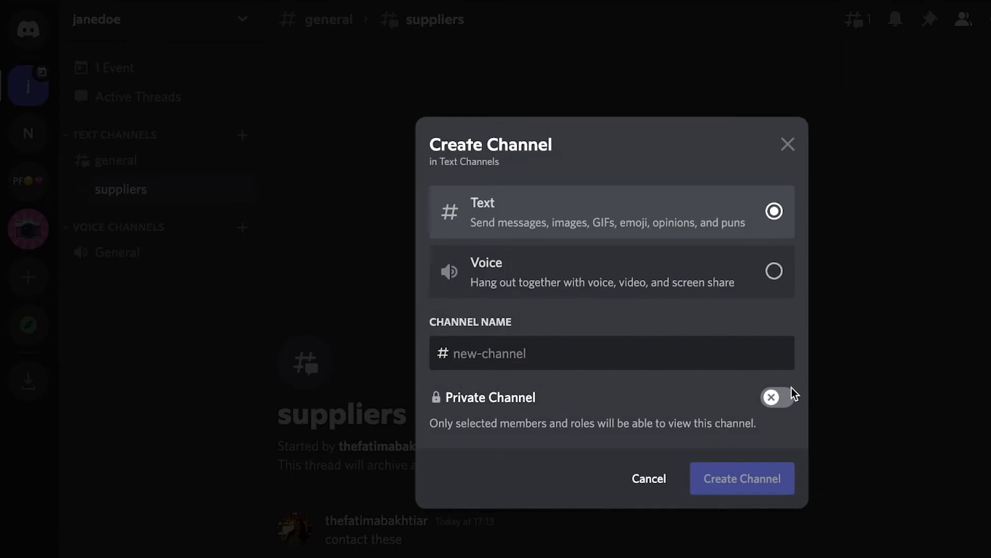
pyautogui.click(776, 400)
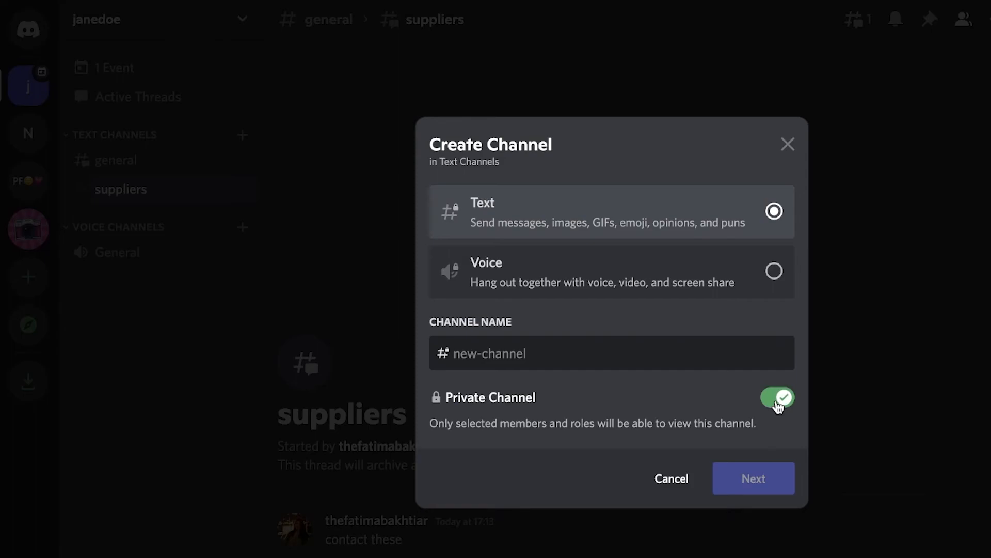
pyautogui.click(788, 145)
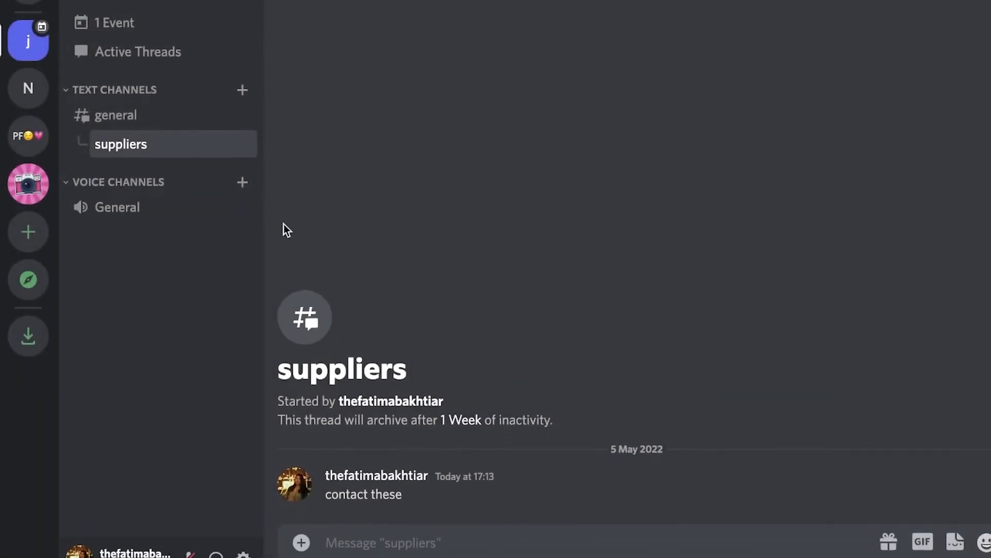
# - View the account settings and the server's event list, closing each without changes
pyautogui.click(257, 538)
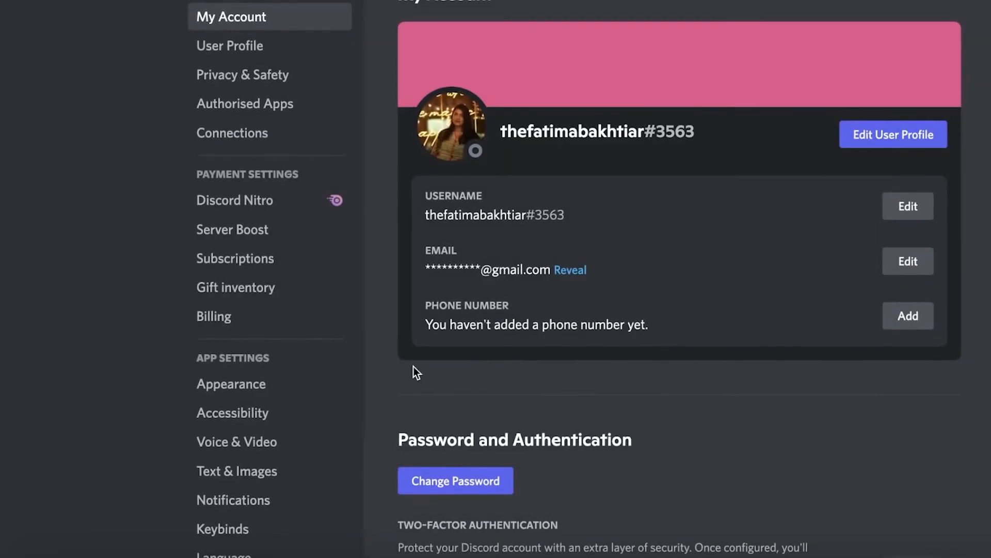
pyautogui.press('Escape')
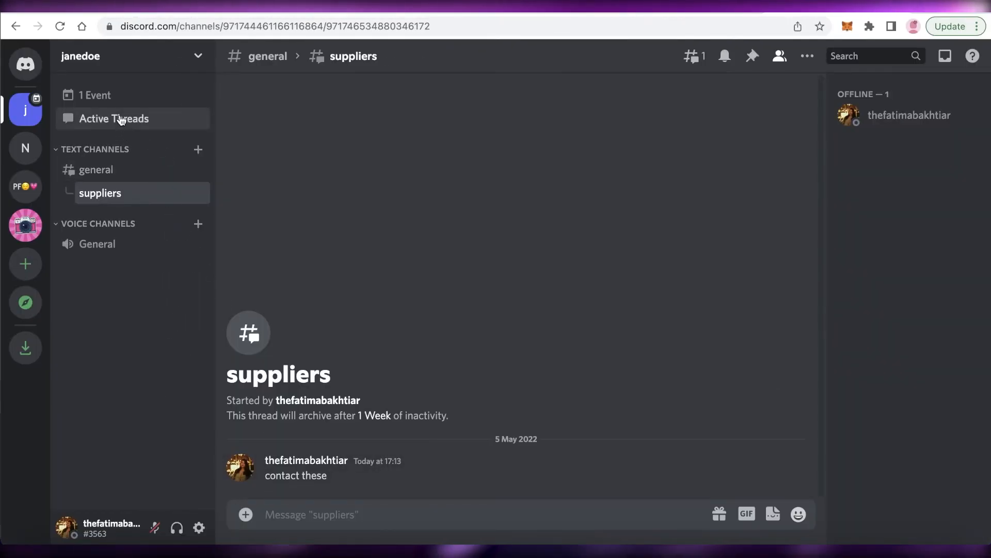
pyautogui.click(148, 99)
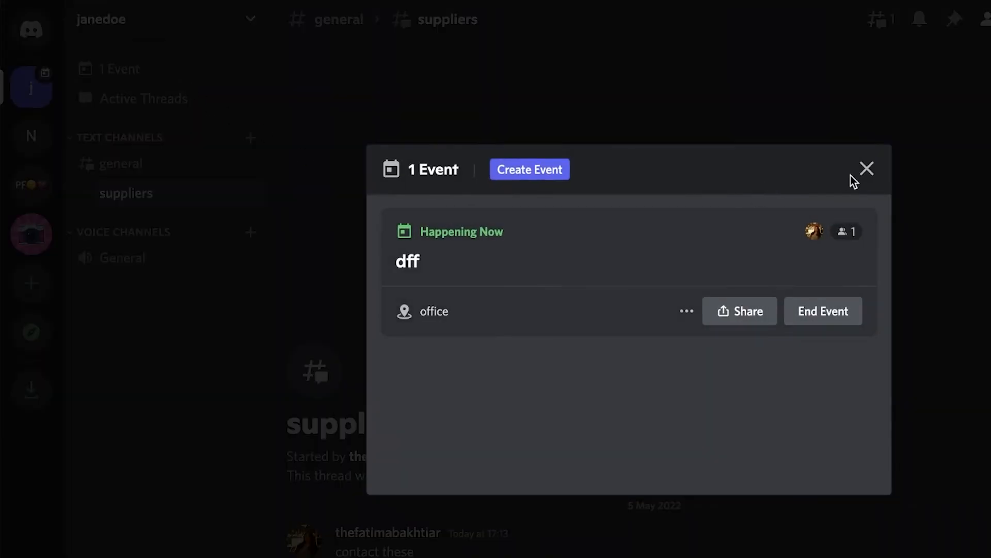
pyautogui.click(866, 168)
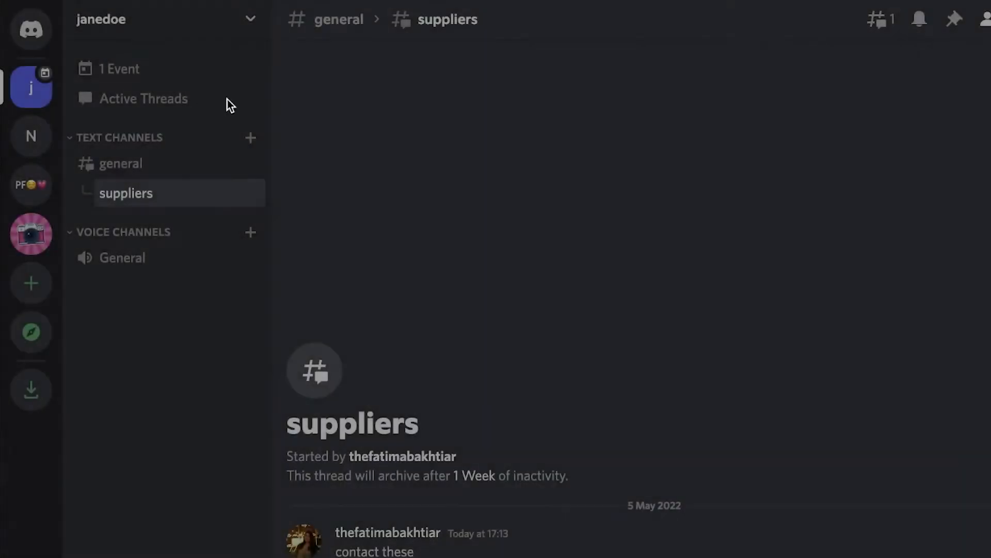
# - View the server's active threads and the location options for a new event, closing each without creating anything
pyautogui.click(166, 98)
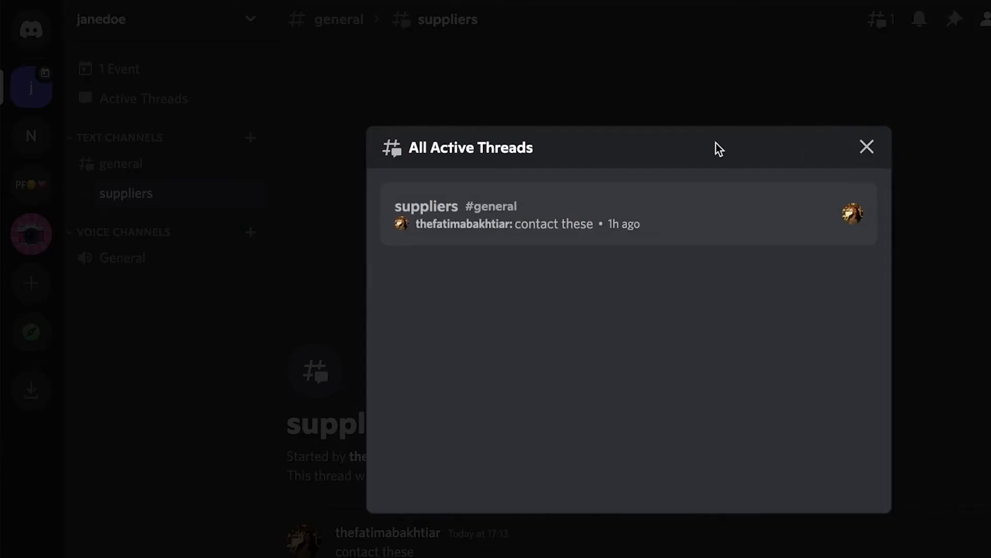
pyautogui.click(866, 154)
pyautogui.click(182, 33)
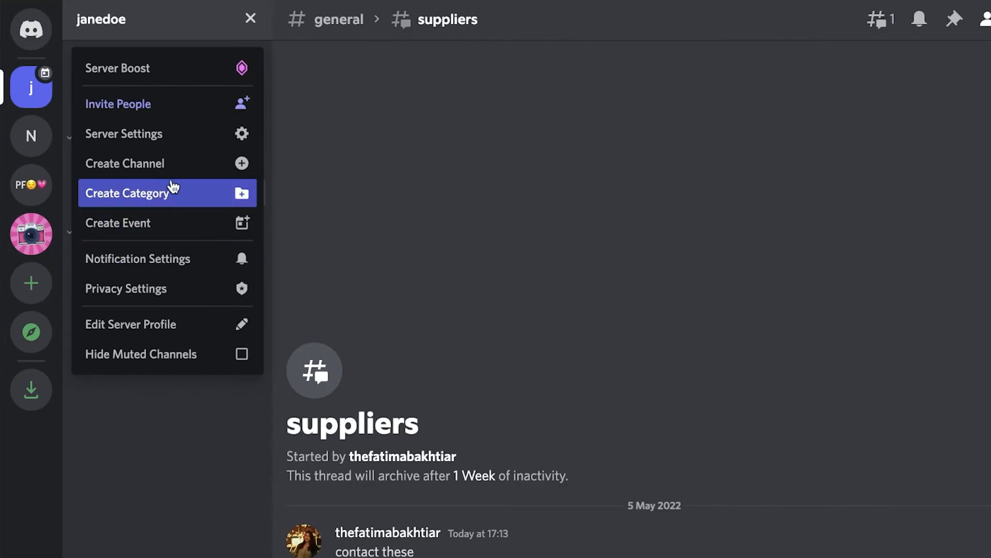
pyautogui.click(166, 221)
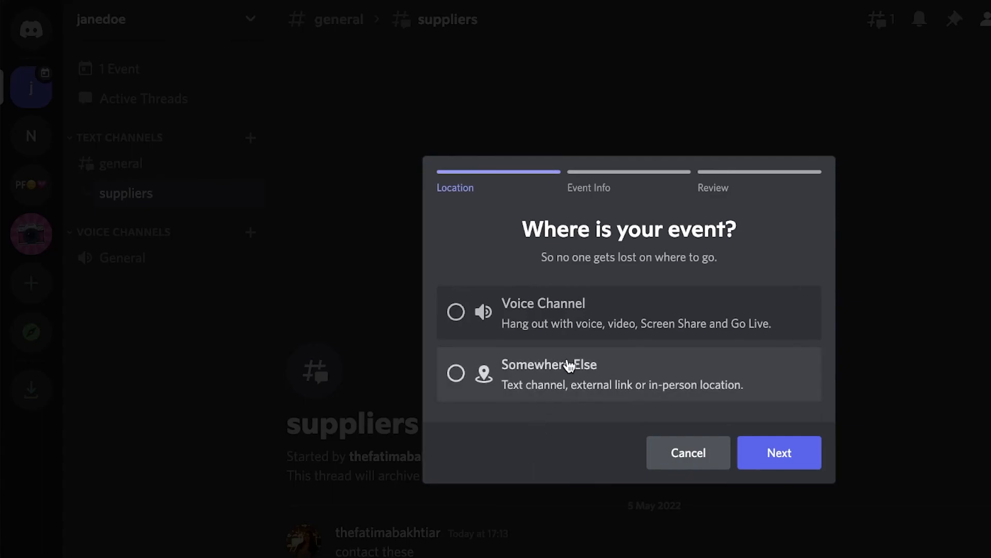
pyautogui.click(688, 452)
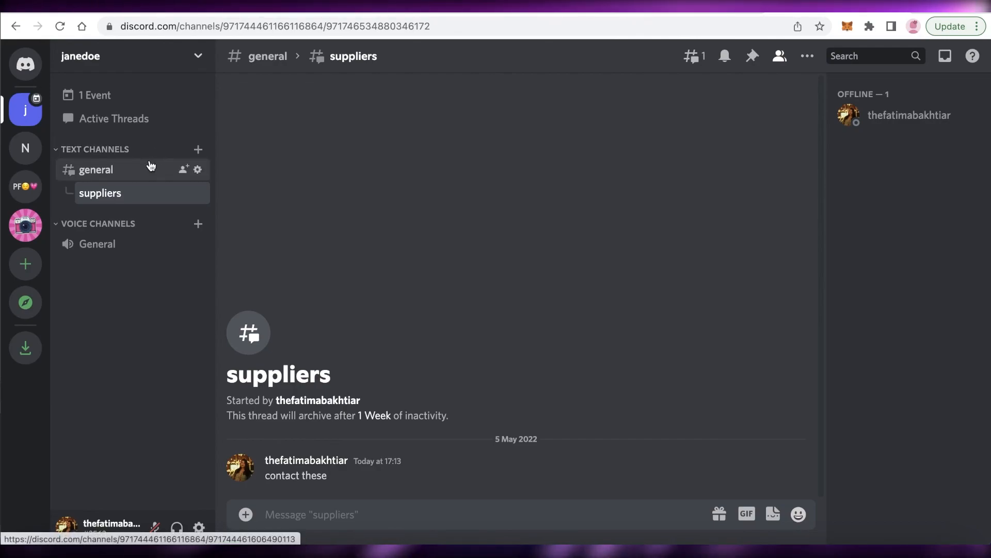
# - Collapse Discord's text channels category, and switch between Discord and Google Chat to compare it with the Side Hustle space's conversation
pyautogui.click(66, 150)
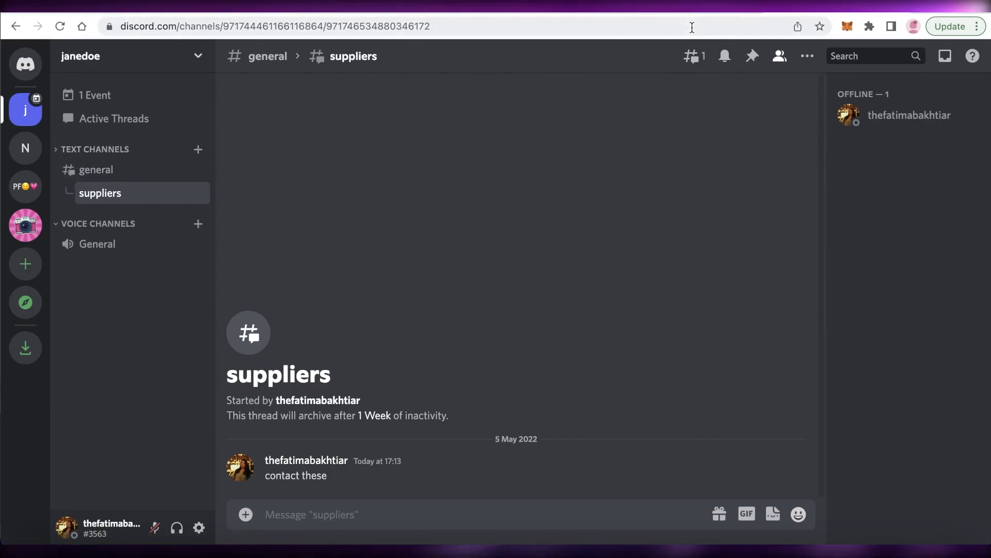
pyautogui.click(612, 7)
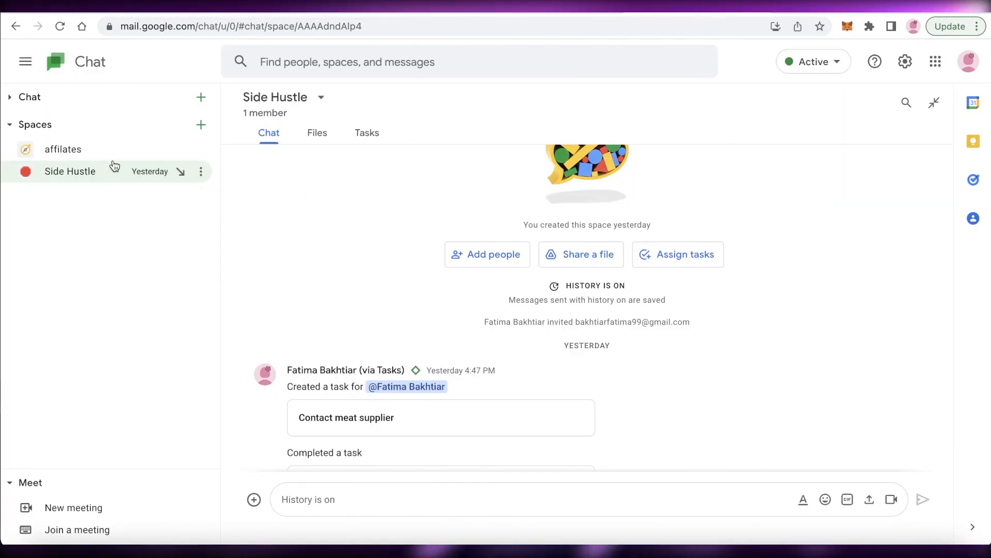
pyautogui.click(834, 7)
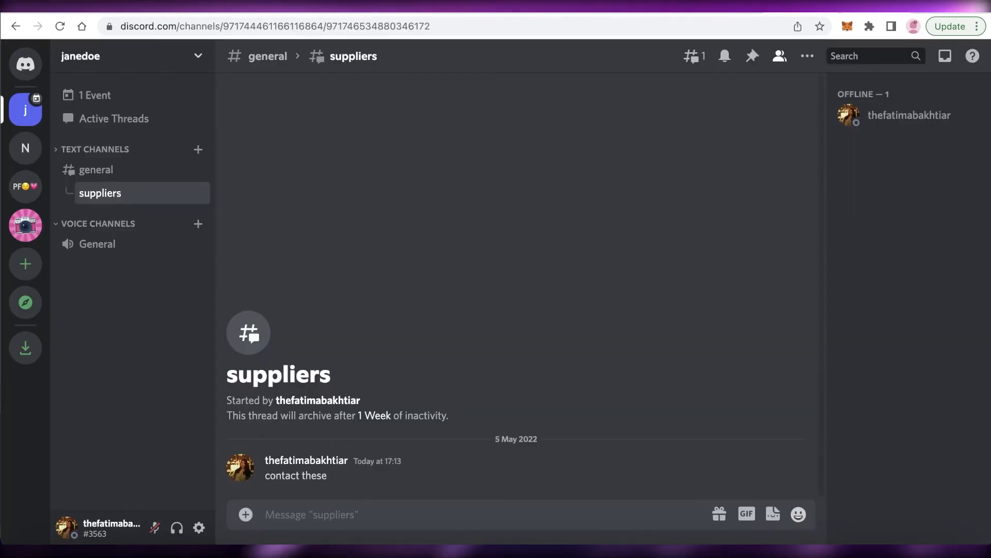
pyautogui.click(670, 8)
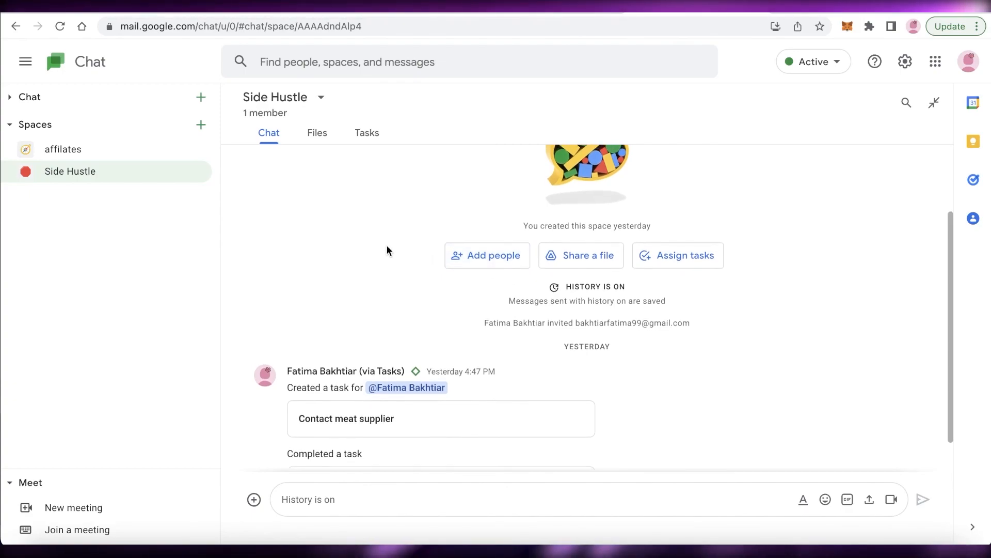
pyautogui.scroll(3, 388, 247)
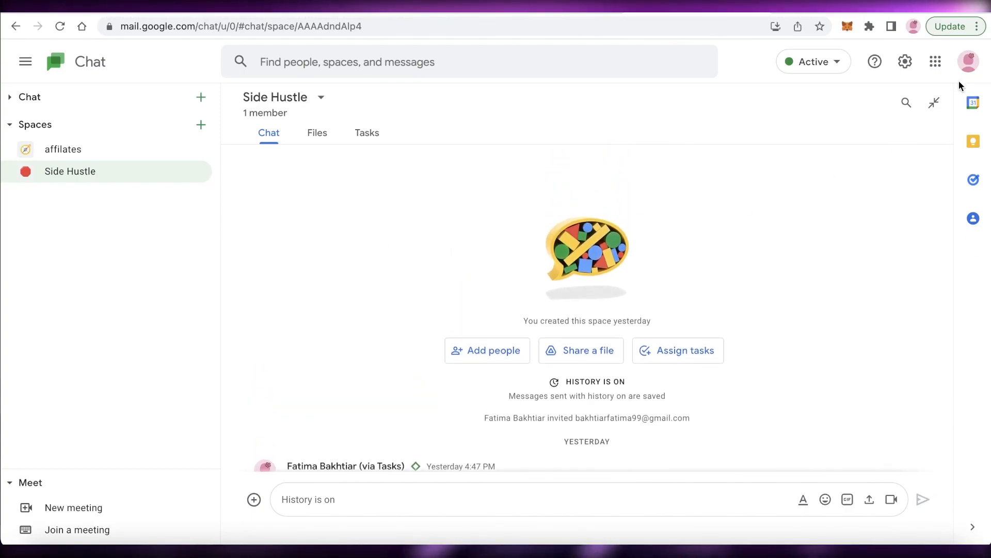